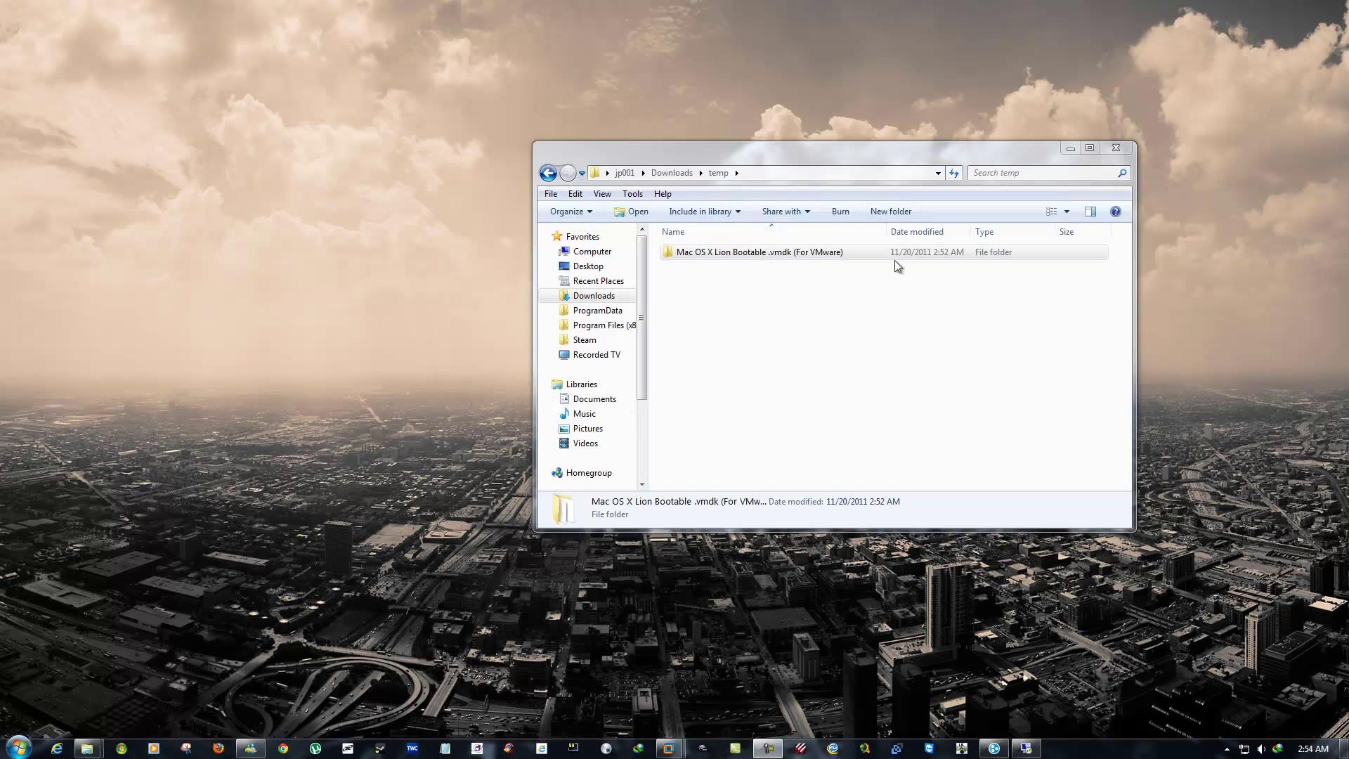
Open the Mac OS X Lion Bootable .vmdk (For VMware) folder and go into Sysprobs Lion Files, down to macosx_guest_vmware-7
{"action": "left_click", "coordinate": [736, 258]}
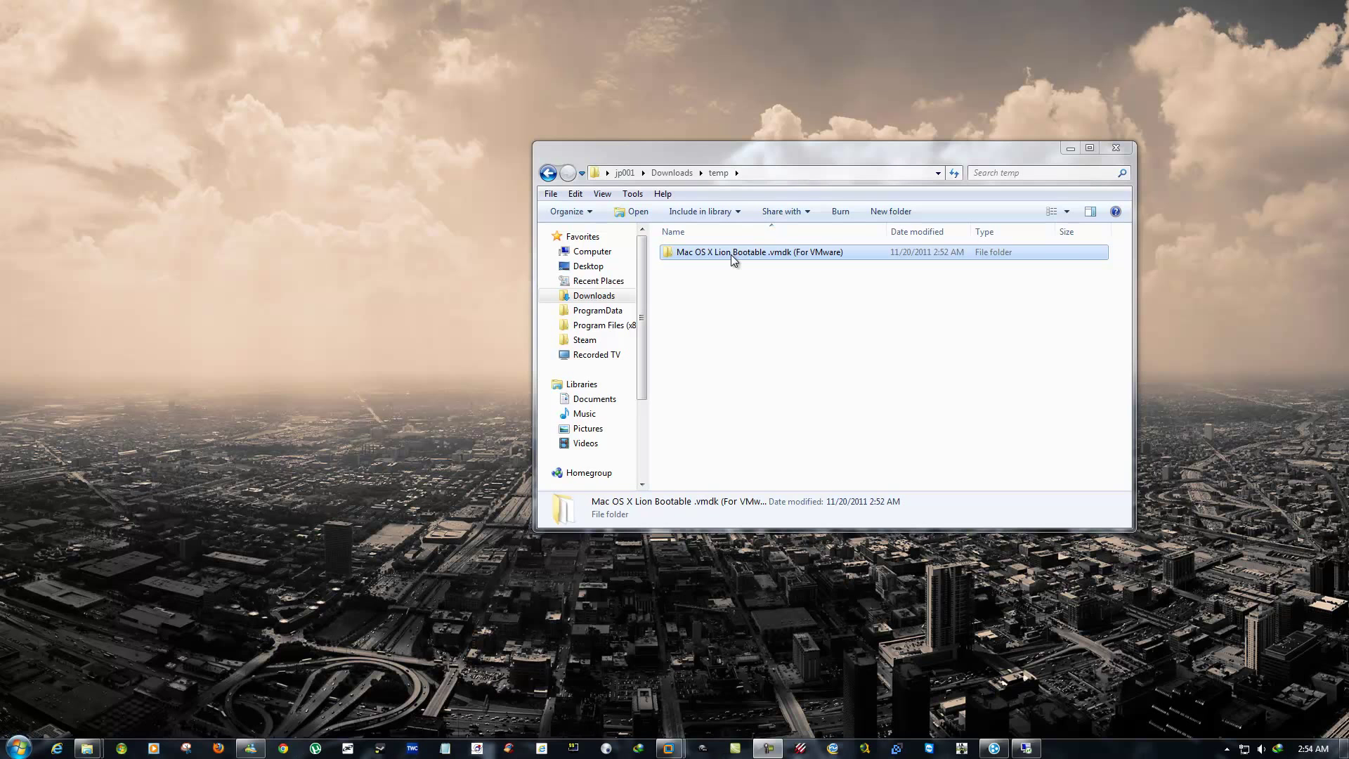
{"action": "double_click", "coordinate": [731, 255]}
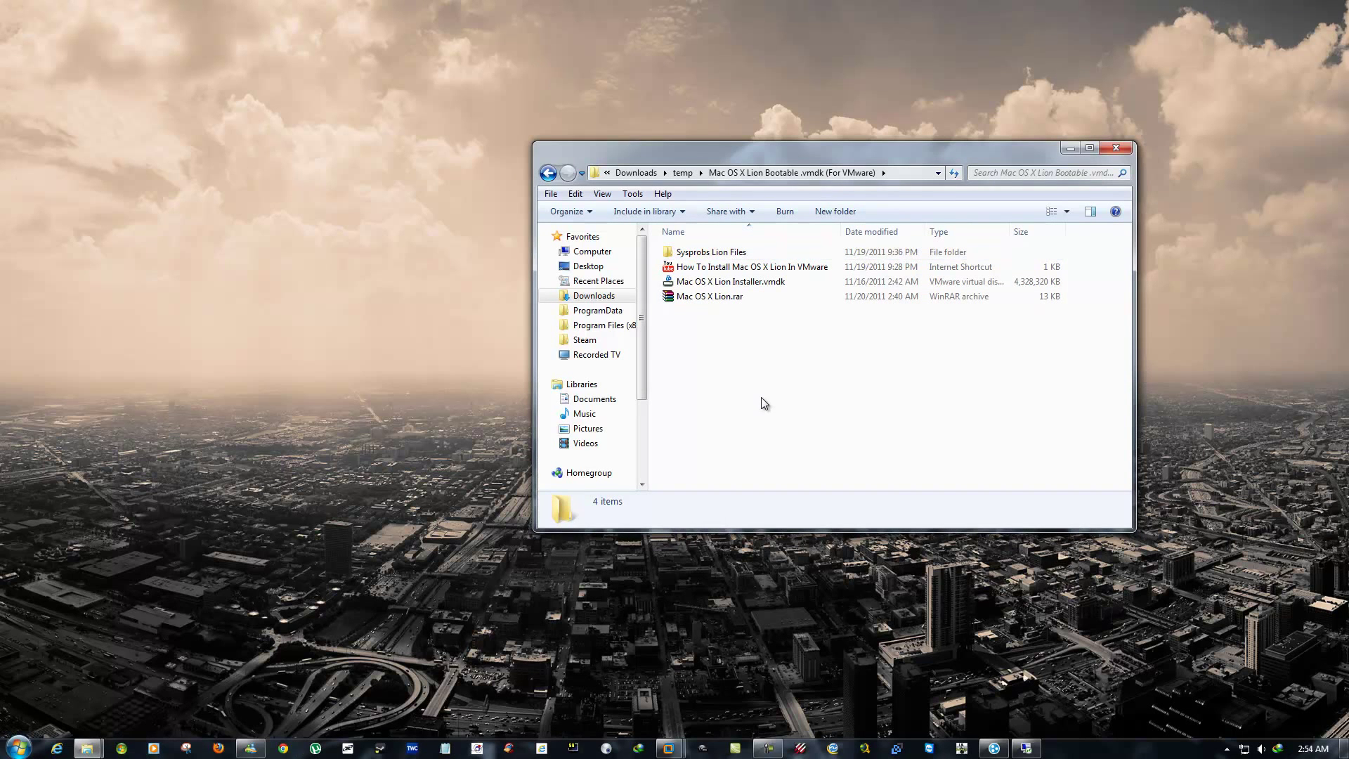
{"action": "left_click", "coordinate": [706, 298]}
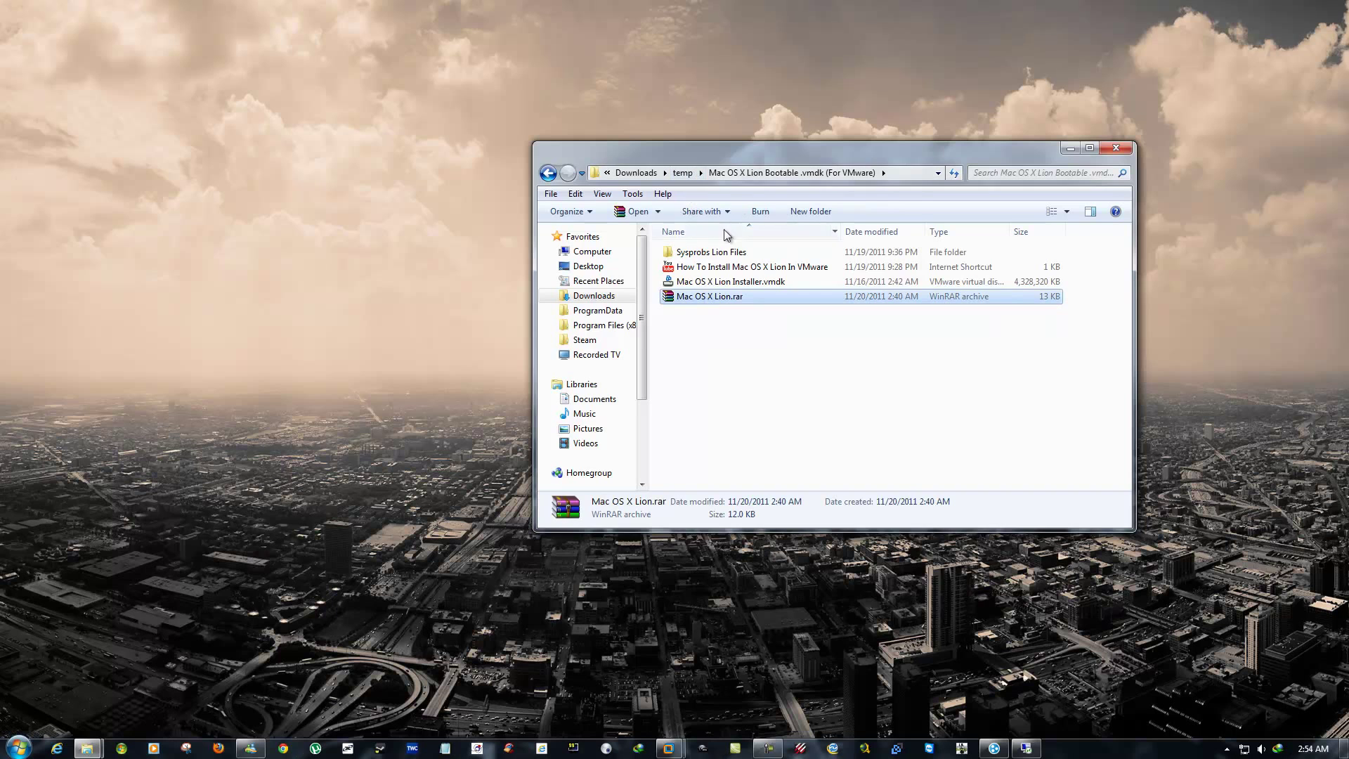
{"action": "double_click", "coordinate": [681, 254]}
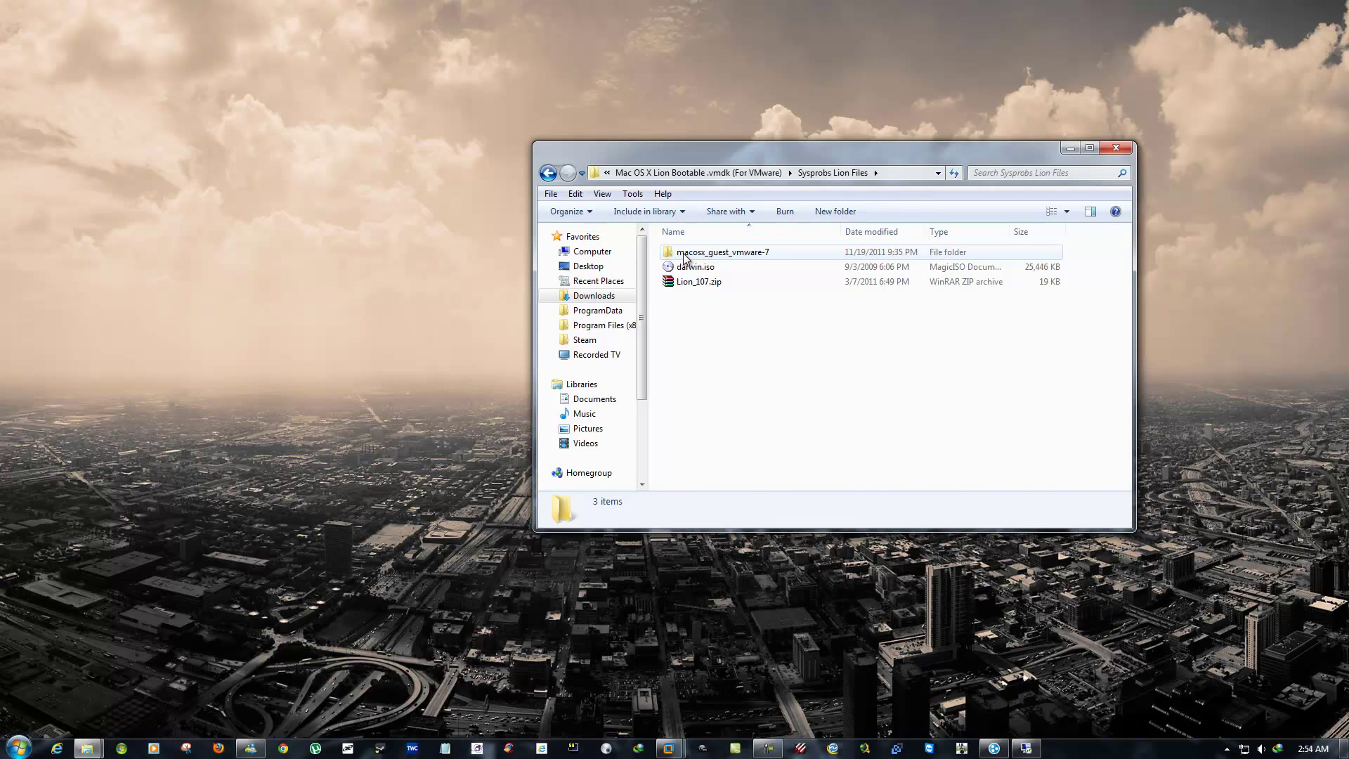
{"action": "double_click", "coordinate": [684, 256]}
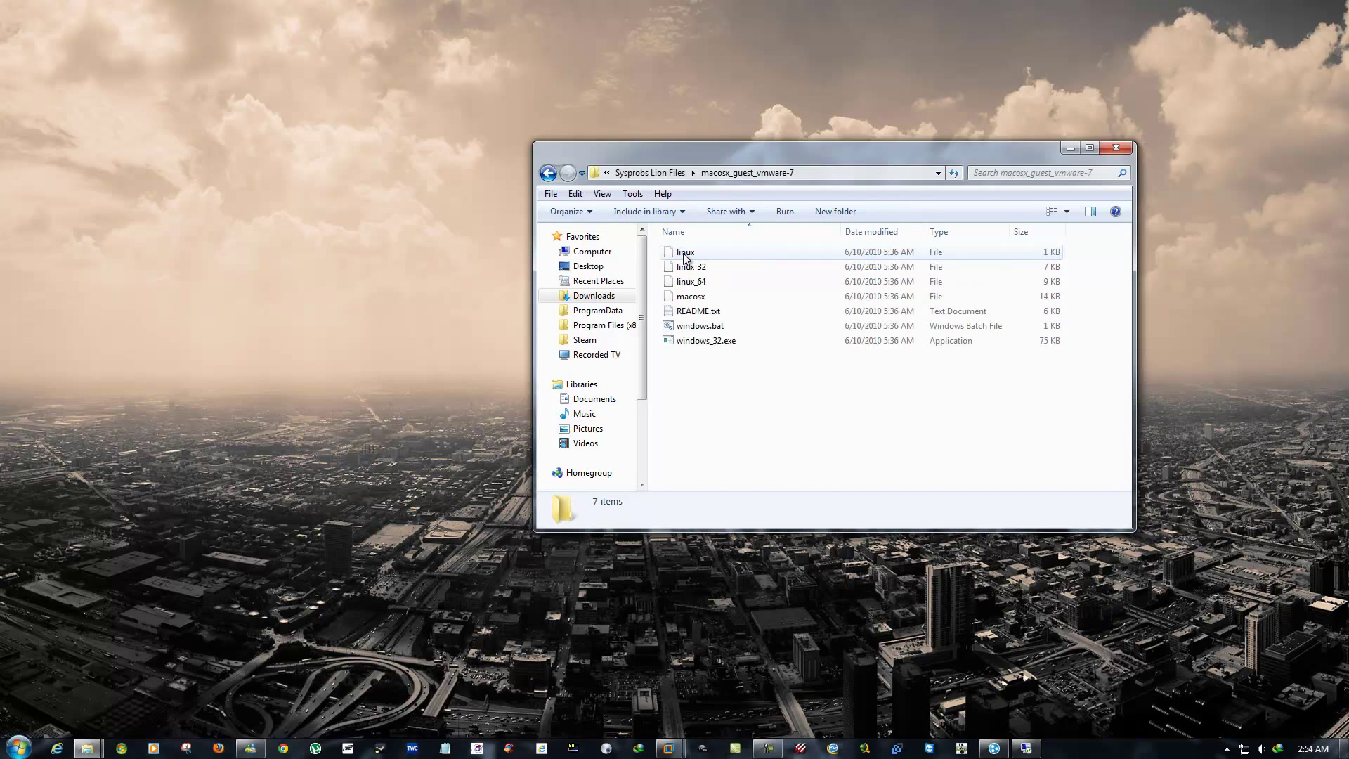
{"action": "right_click", "coordinate": [705, 333]}
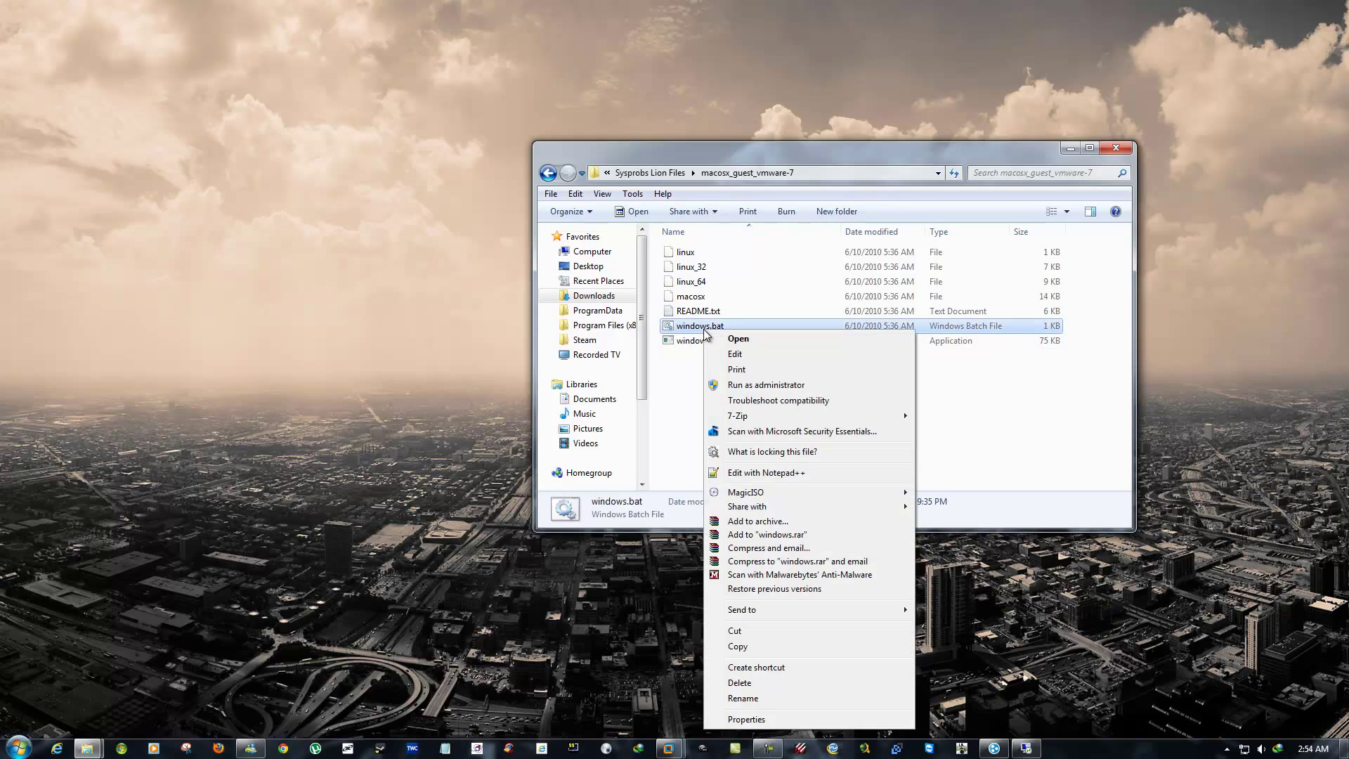
{"action": "left_click", "coordinate": [655, 380]}
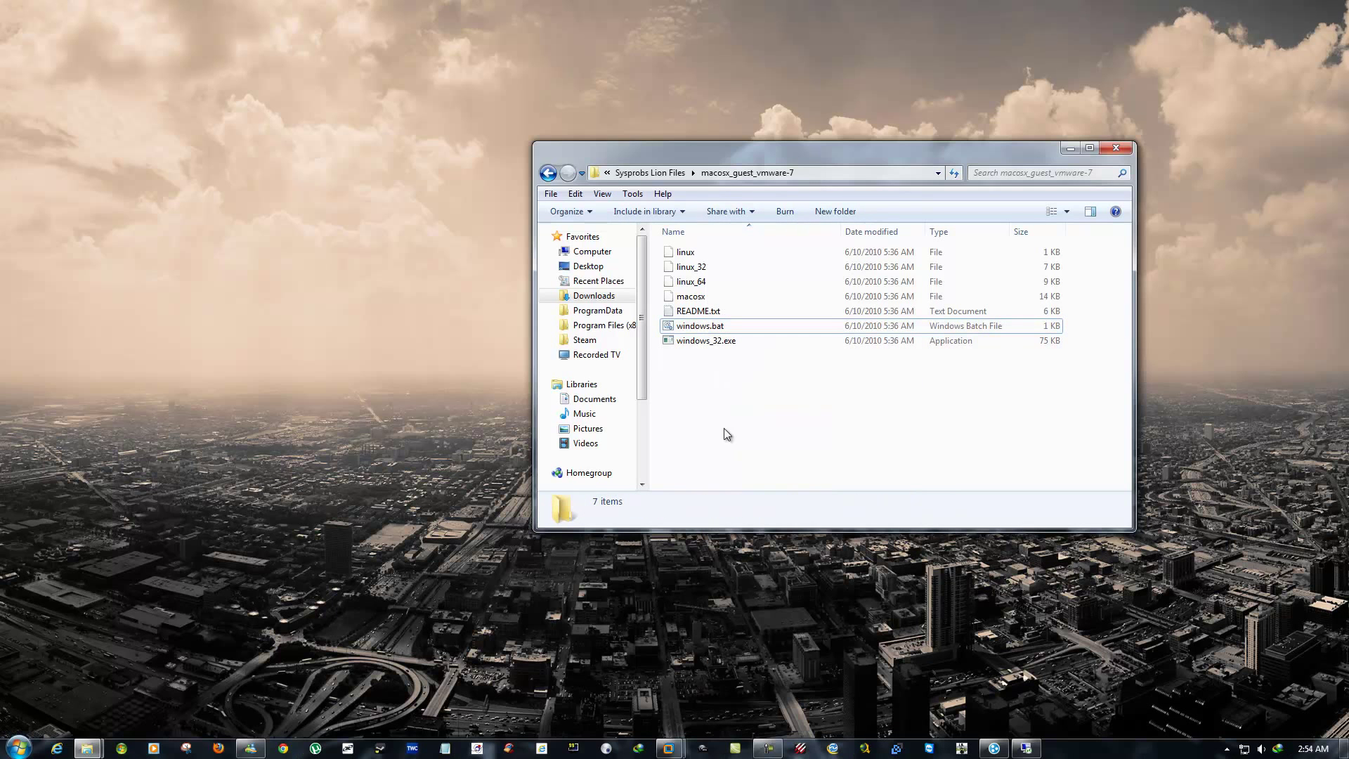
{"action": "left_click", "coordinate": [19, 747]}
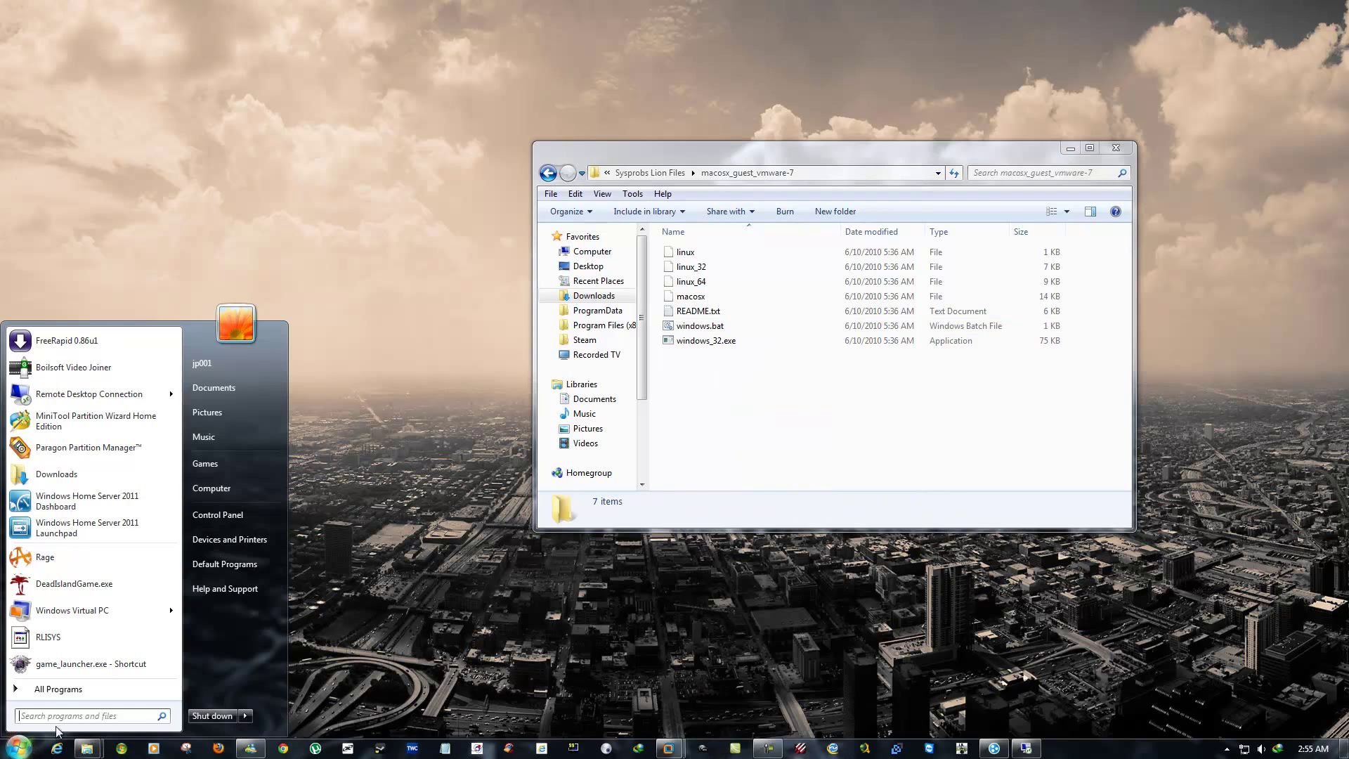
{"action": "left_click", "coordinate": [728, 418]}
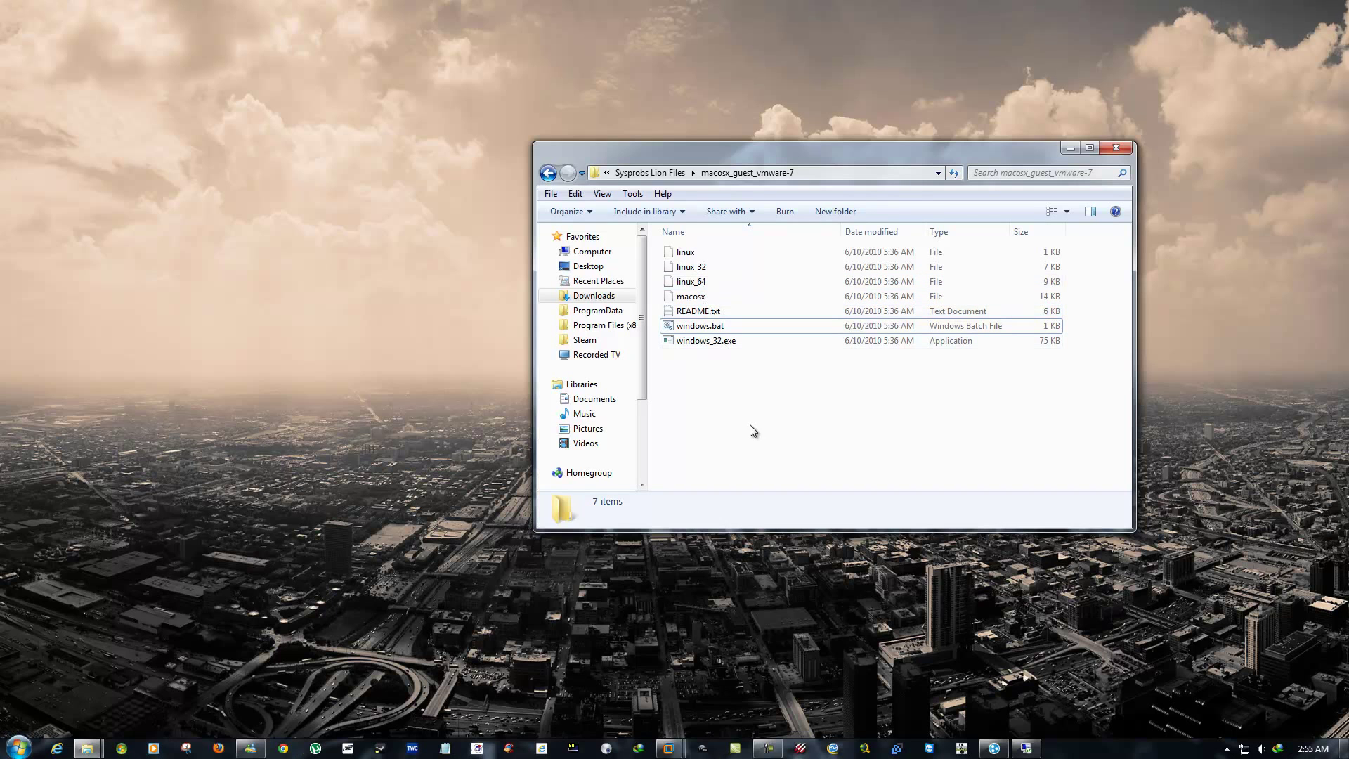
{"action": "right_click", "coordinate": [708, 340]}
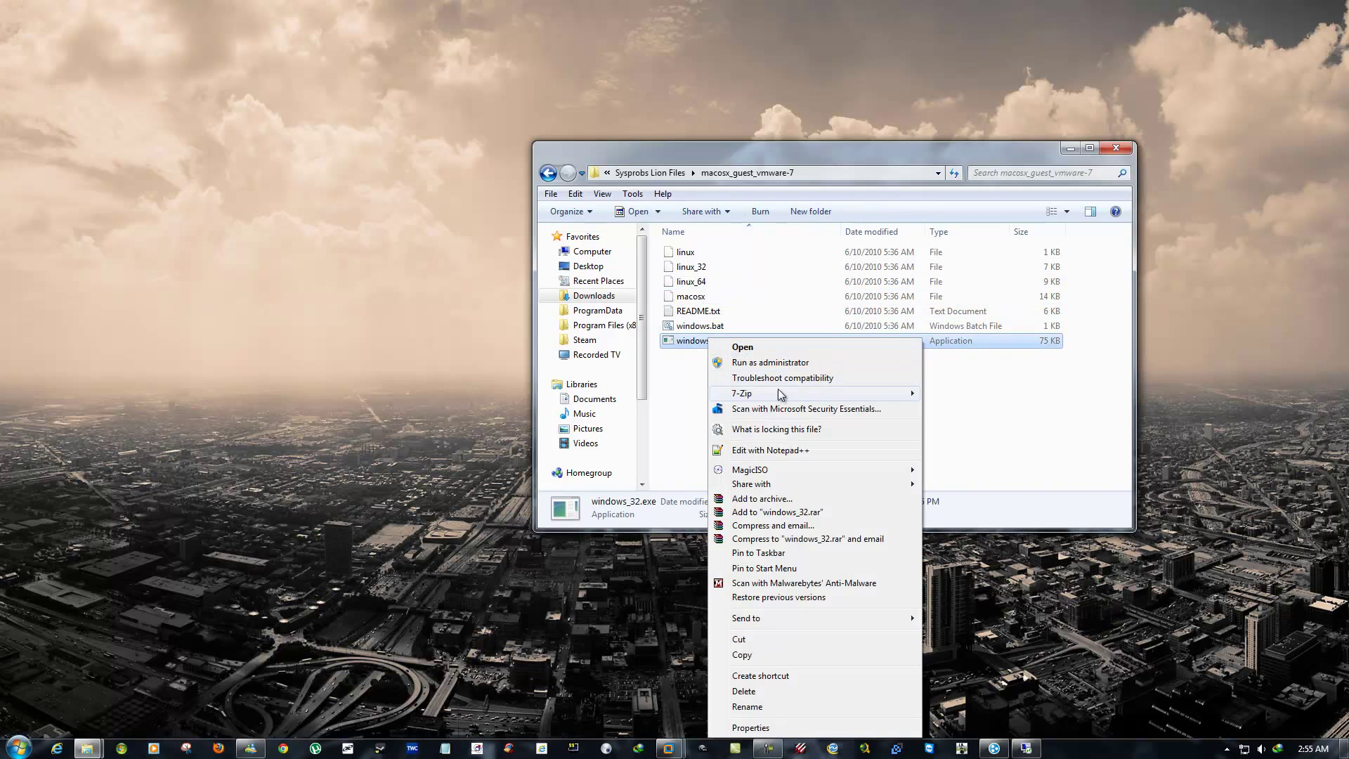
{"action": "mouse_move", "coordinate": [781, 393]}
{"action": "left_click", "coordinate": [959, 394]}
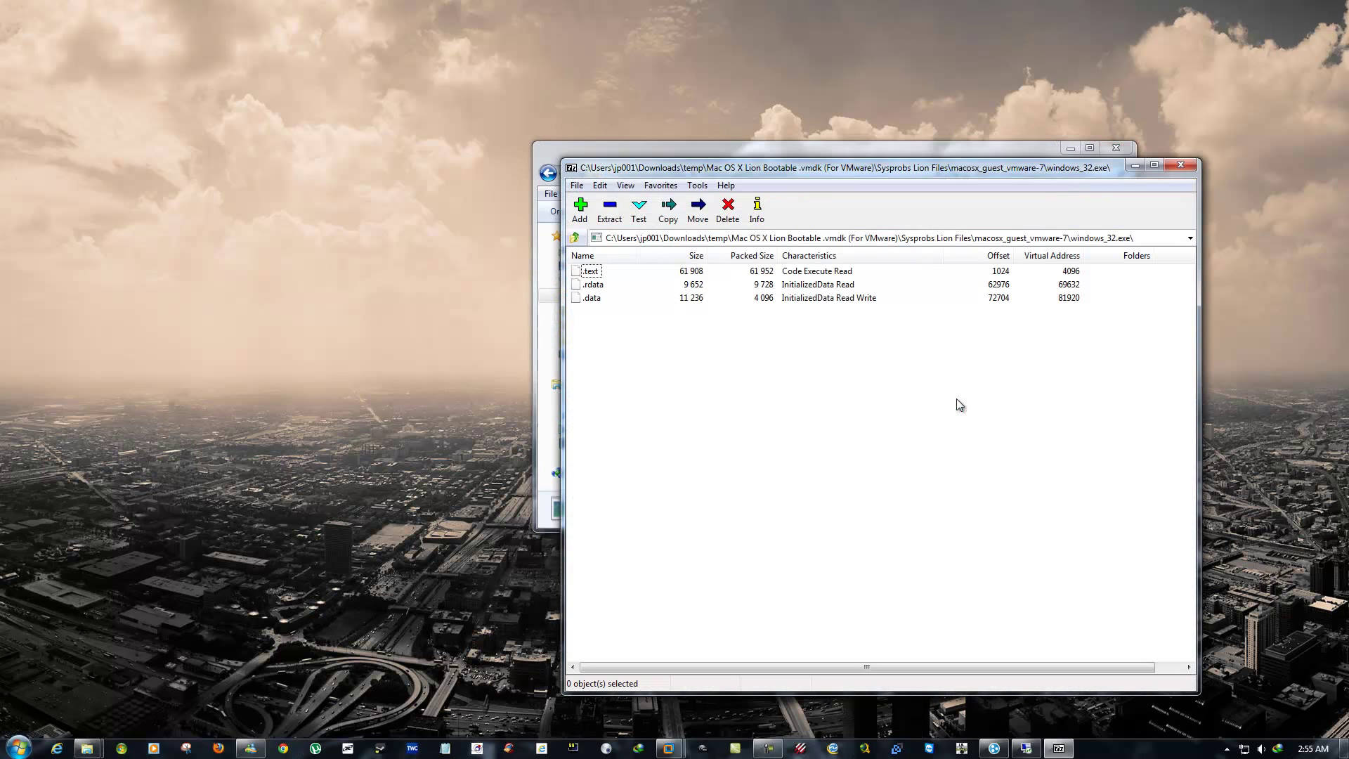
{"action": "left_click", "coordinate": [1188, 165]}
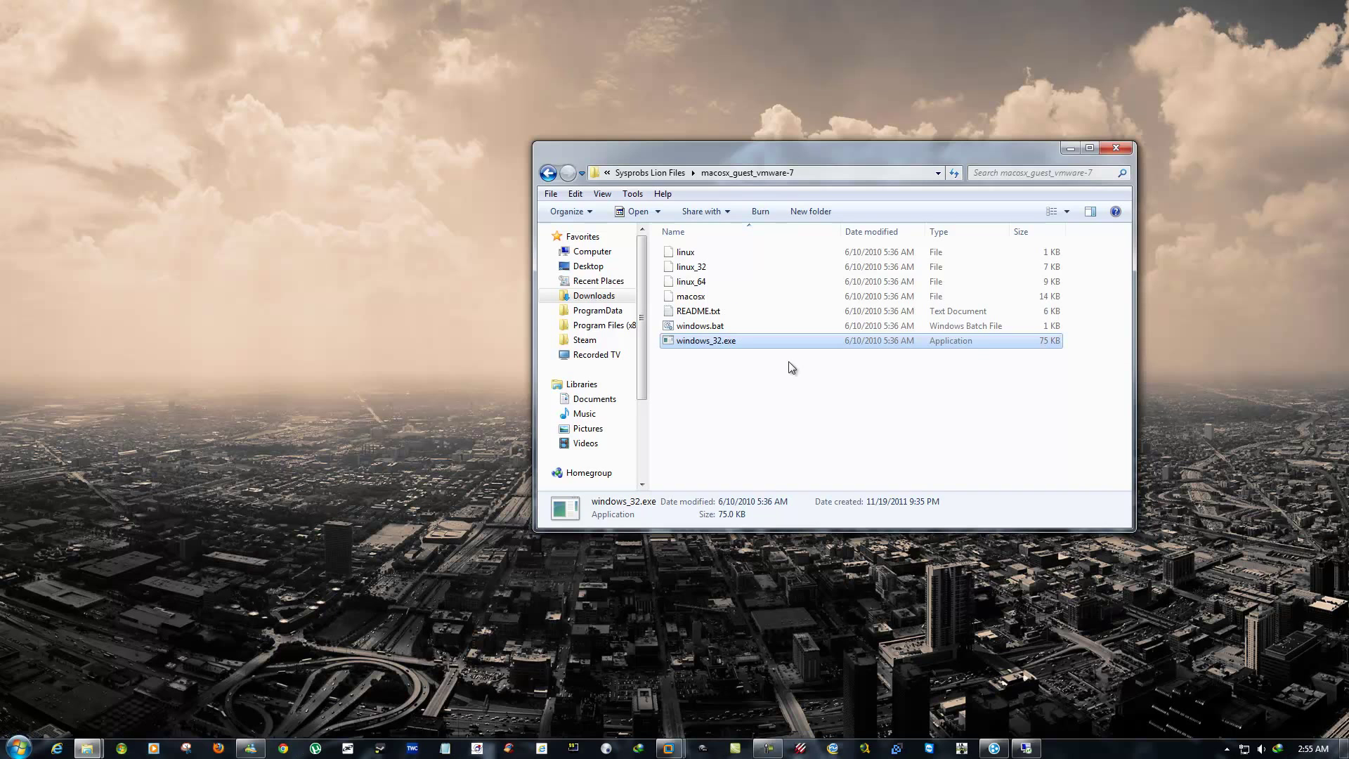
Return to the Mac OS X Lion Bootable .vmdk folder and open the Mac OS X Lion folder inside Mac OS X Lion.rar
{"action": "left_click", "coordinate": [671, 171]}
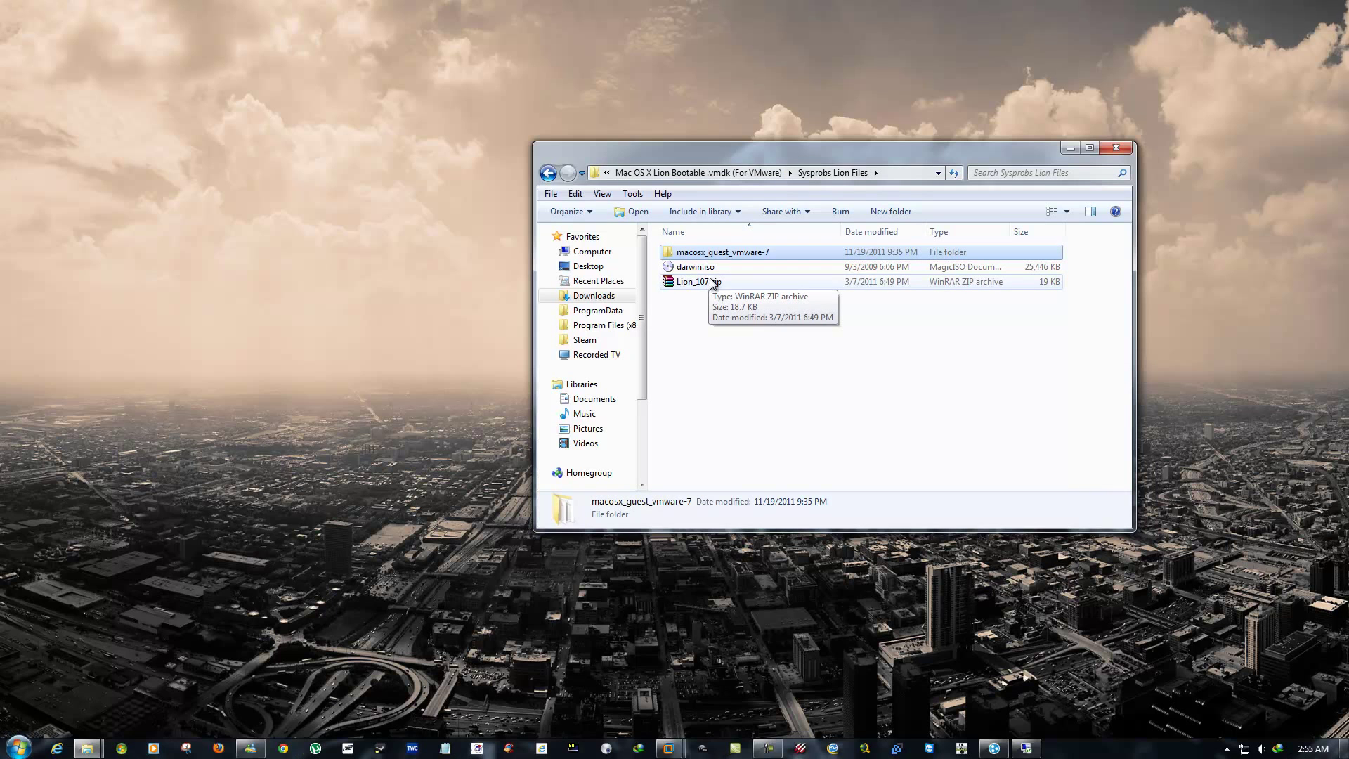
{"action": "left_click", "coordinate": [710, 174]}
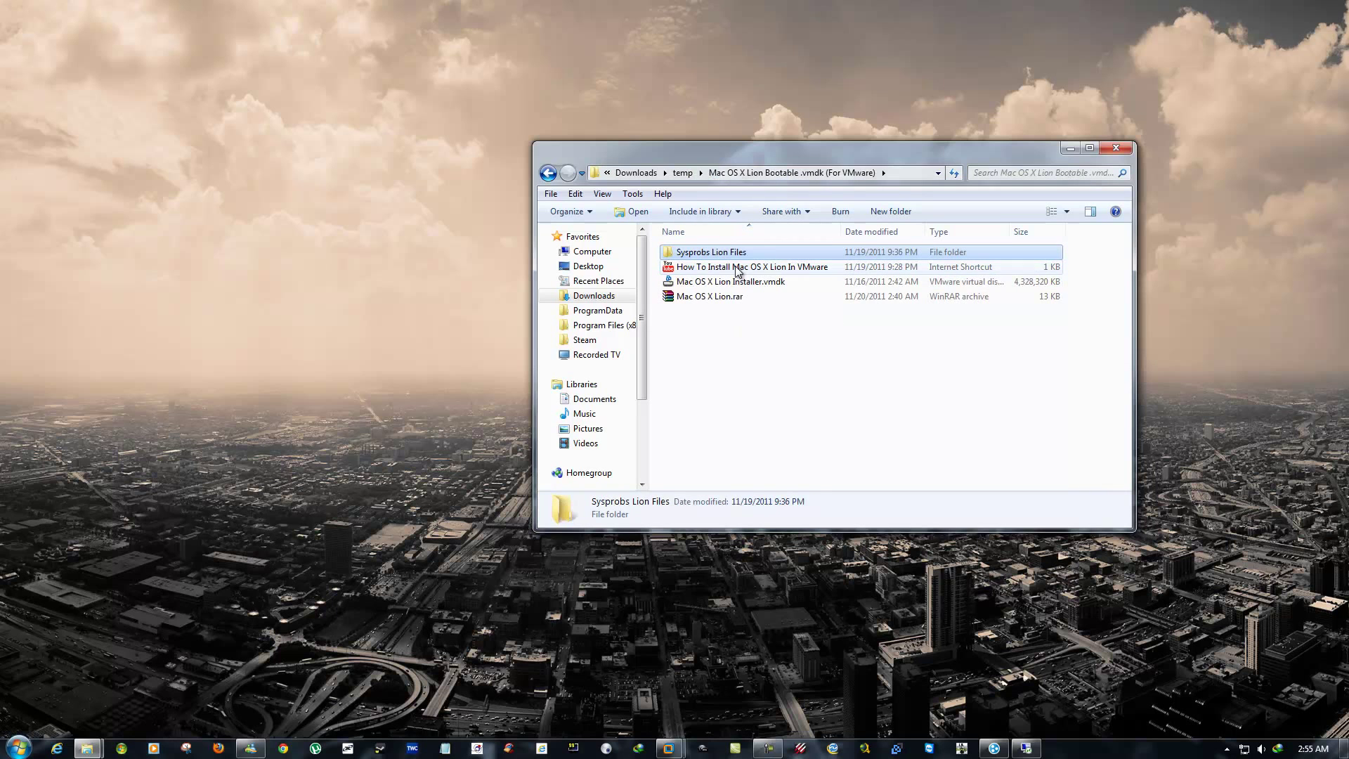
{"action": "left_click", "coordinate": [711, 298]}
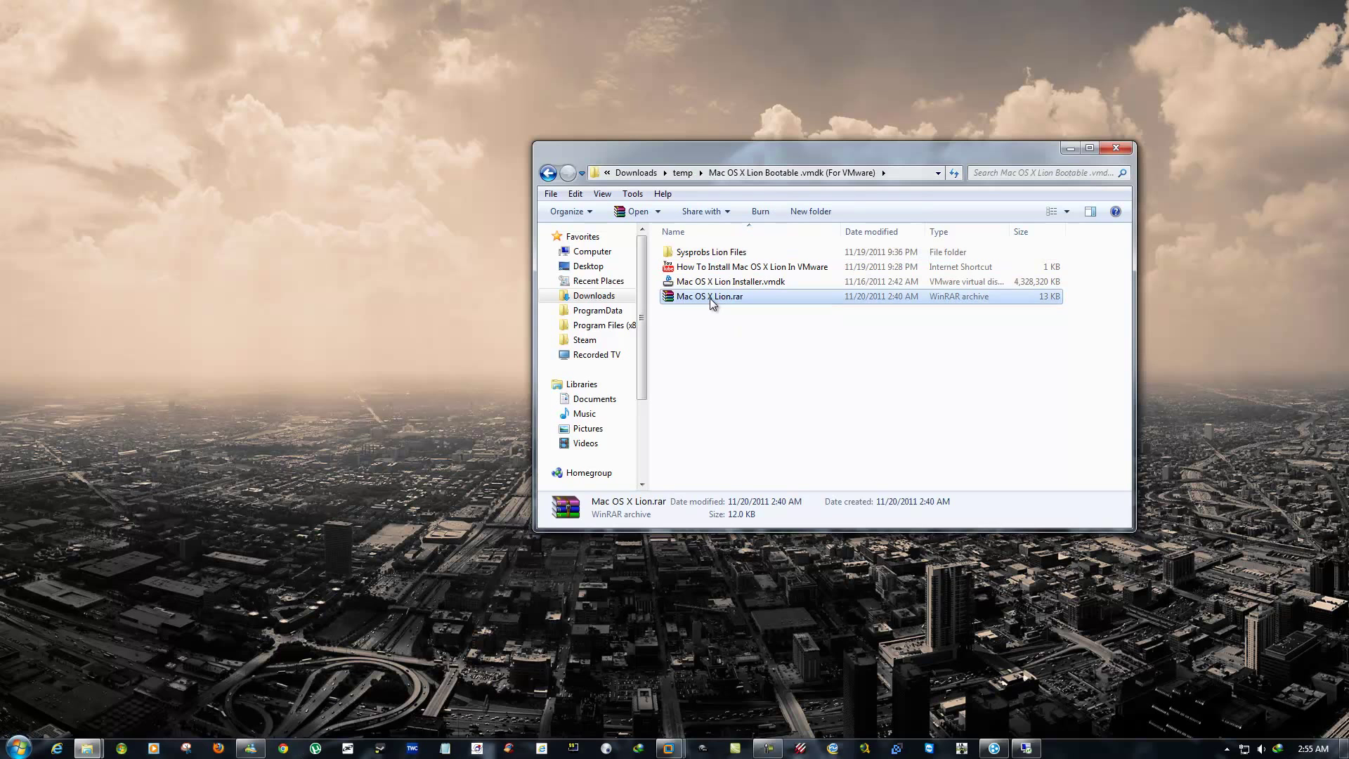
{"action": "right_click", "coordinate": [712, 302]}
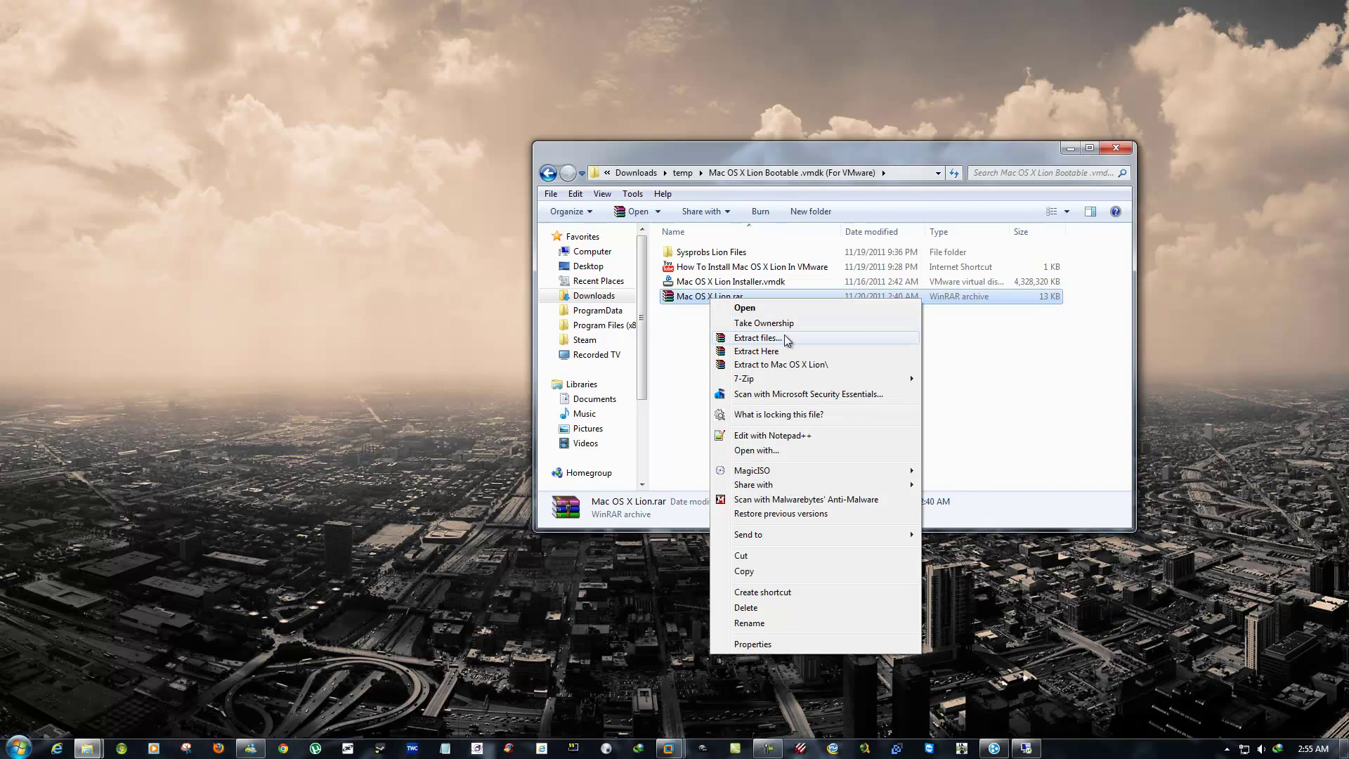
{"action": "double_click", "coordinate": [704, 302]}
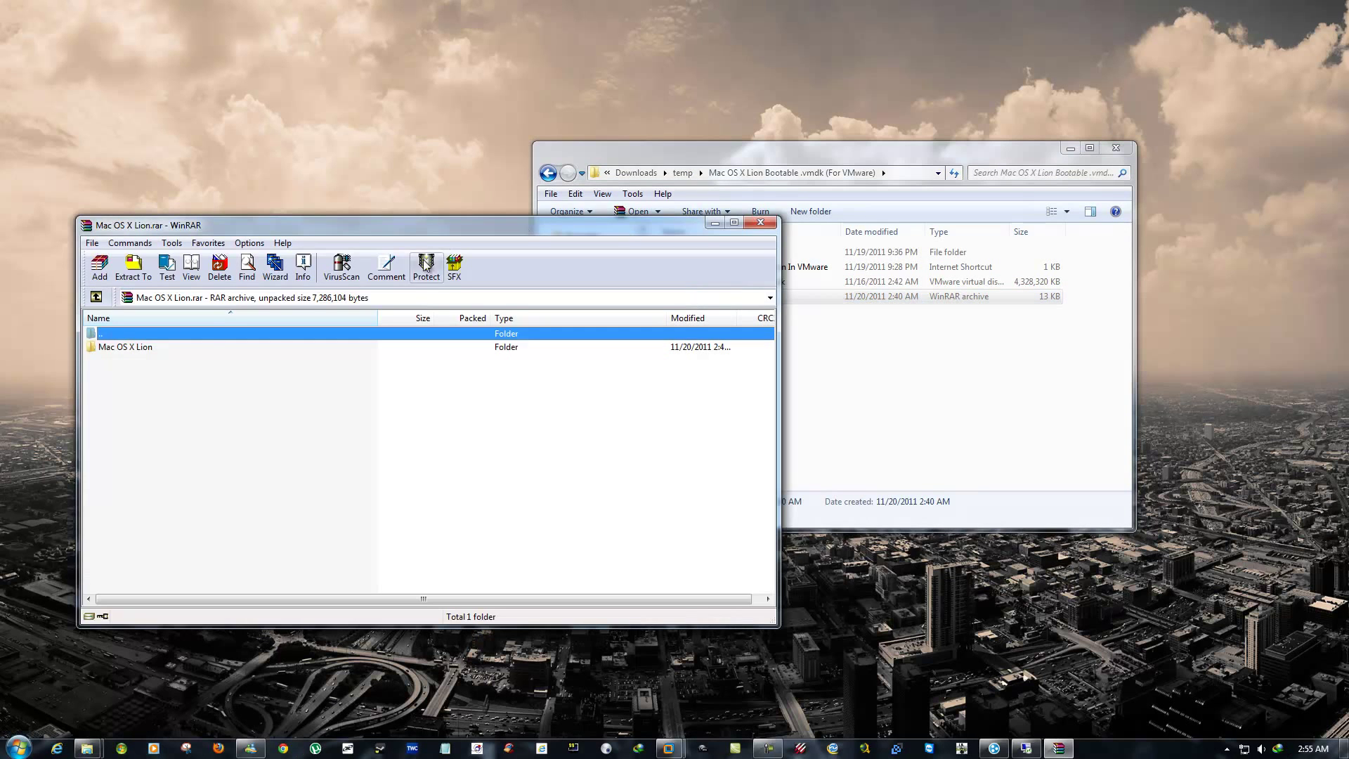
{"action": "left_click_drag", "start_coordinate": [356, 230], "coordinate": [858, 217]}
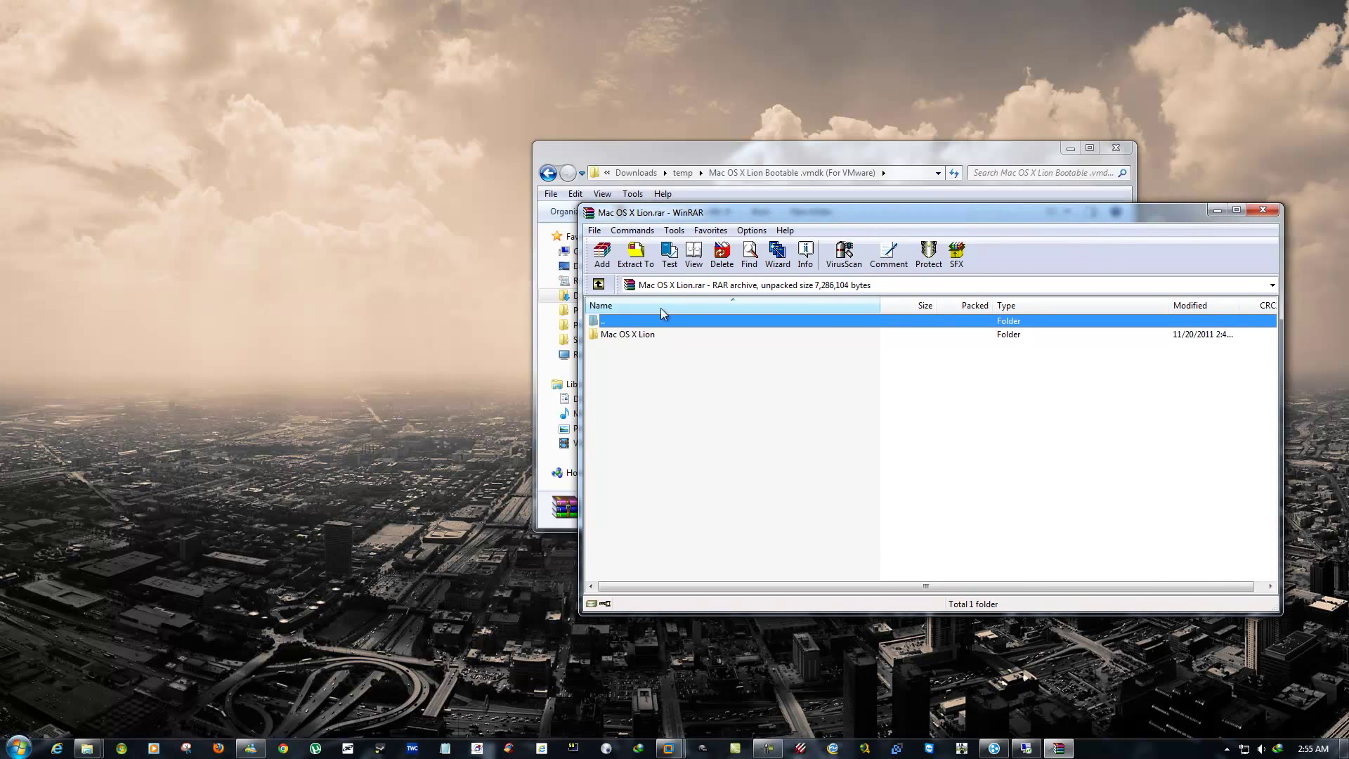
{"action": "double_click", "coordinate": [636, 333]}
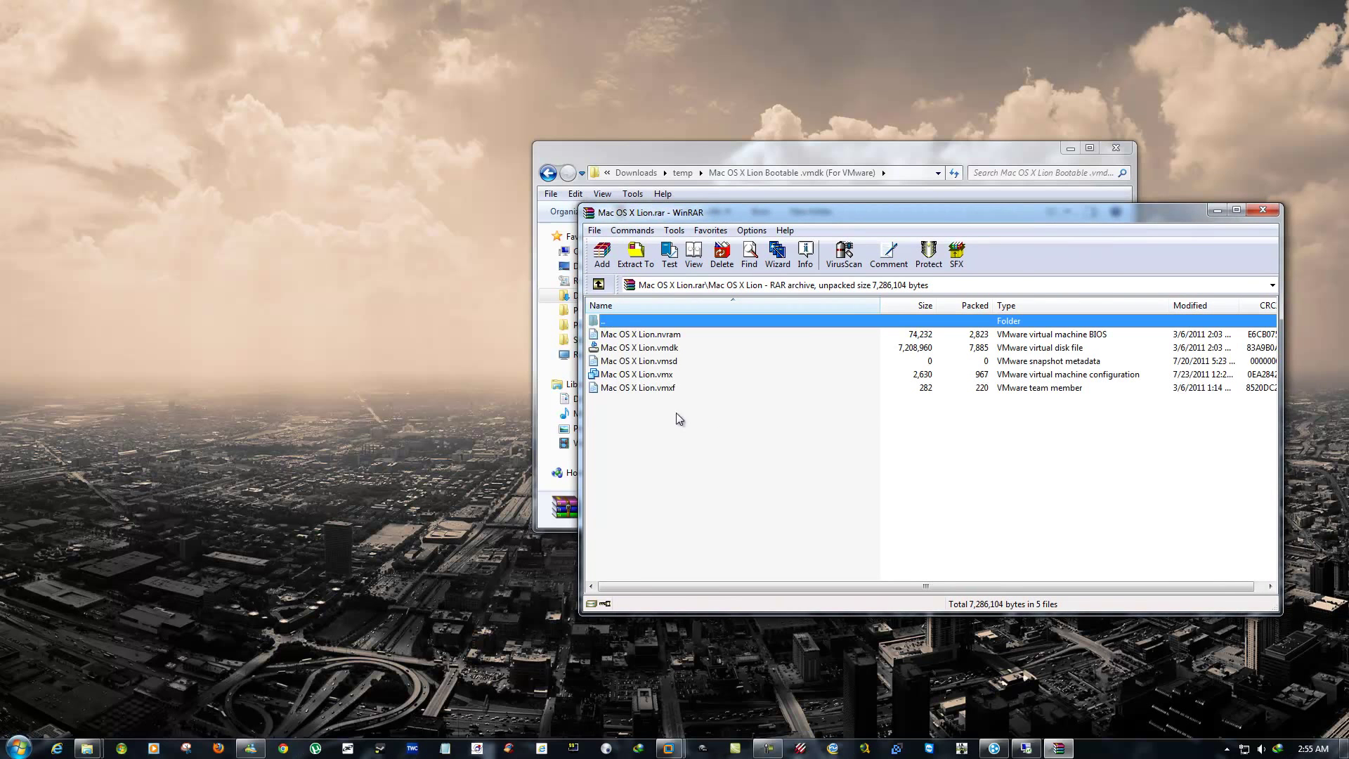
Extract all the virtual machine files from the archive into VM's\Mac Osx lion on drive E:, and close the archive
{"action": "left_click_drag", "start_coordinate": [681, 411], "coordinate": [625, 327]}
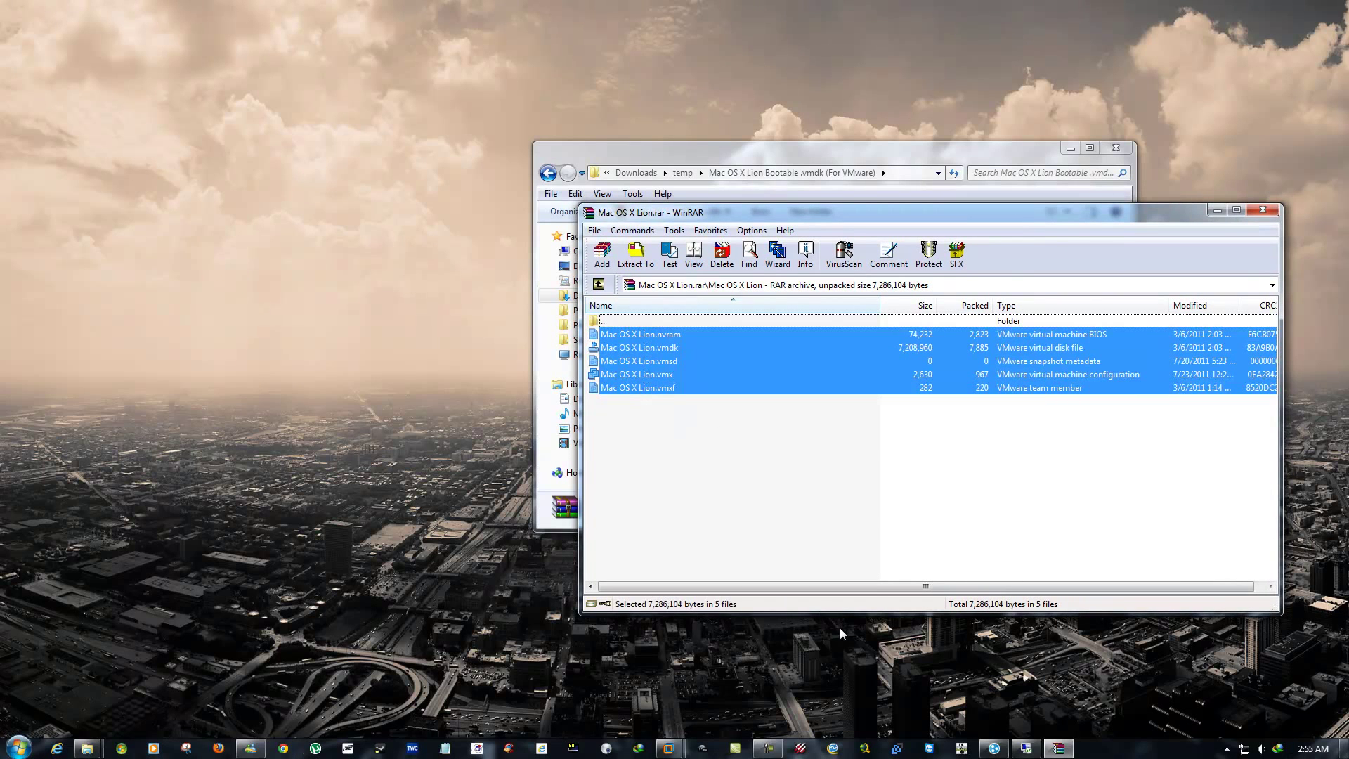
{"action": "left_click", "coordinate": [90, 744]}
{"action": "left_click", "coordinate": [179, 699]}
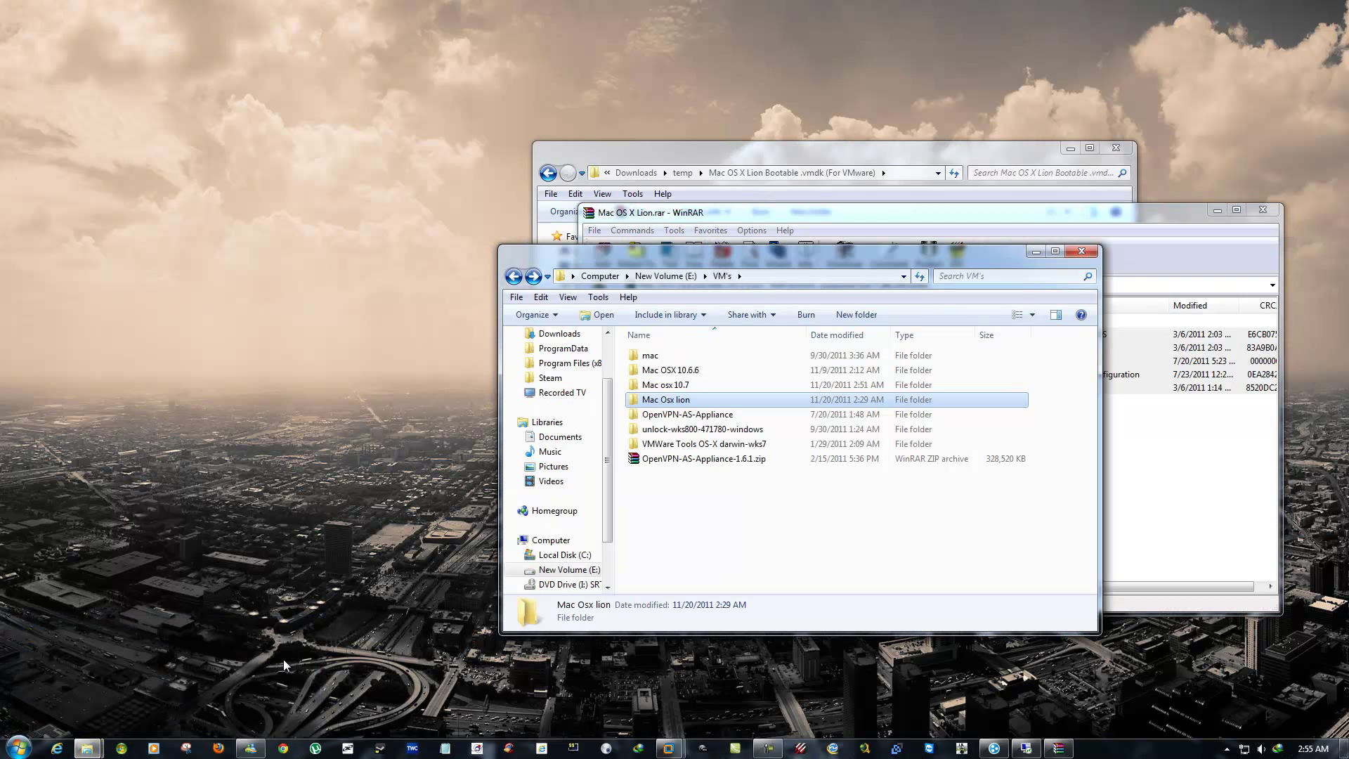
{"action": "left_click_drag", "start_coordinate": [781, 262], "coordinate": [427, 287]}
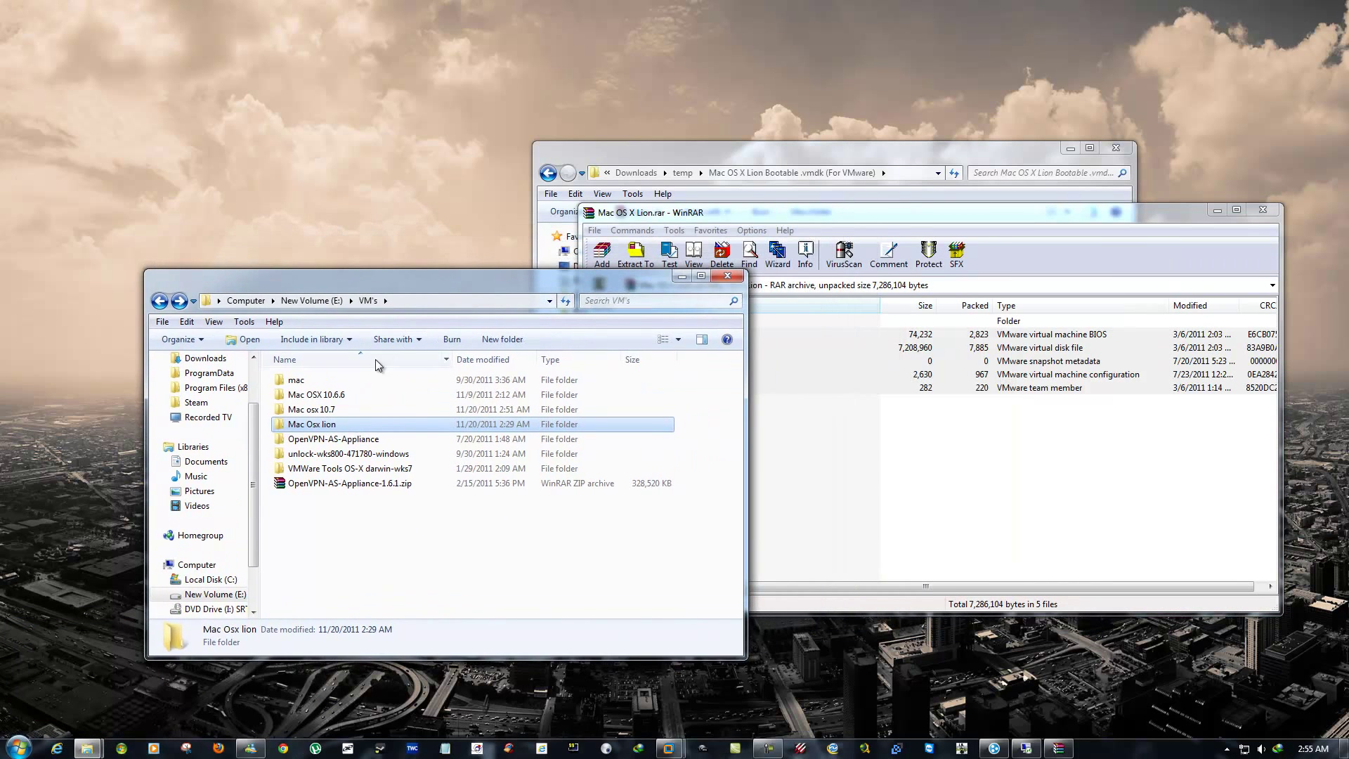
{"action": "double_click", "coordinate": [332, 432]}
{"action": "left_click", "coordinate": [938, 499]}
{"action": "left_click_drag", "start_coordinate": [736, 430], "coordinate": [394, 461]}
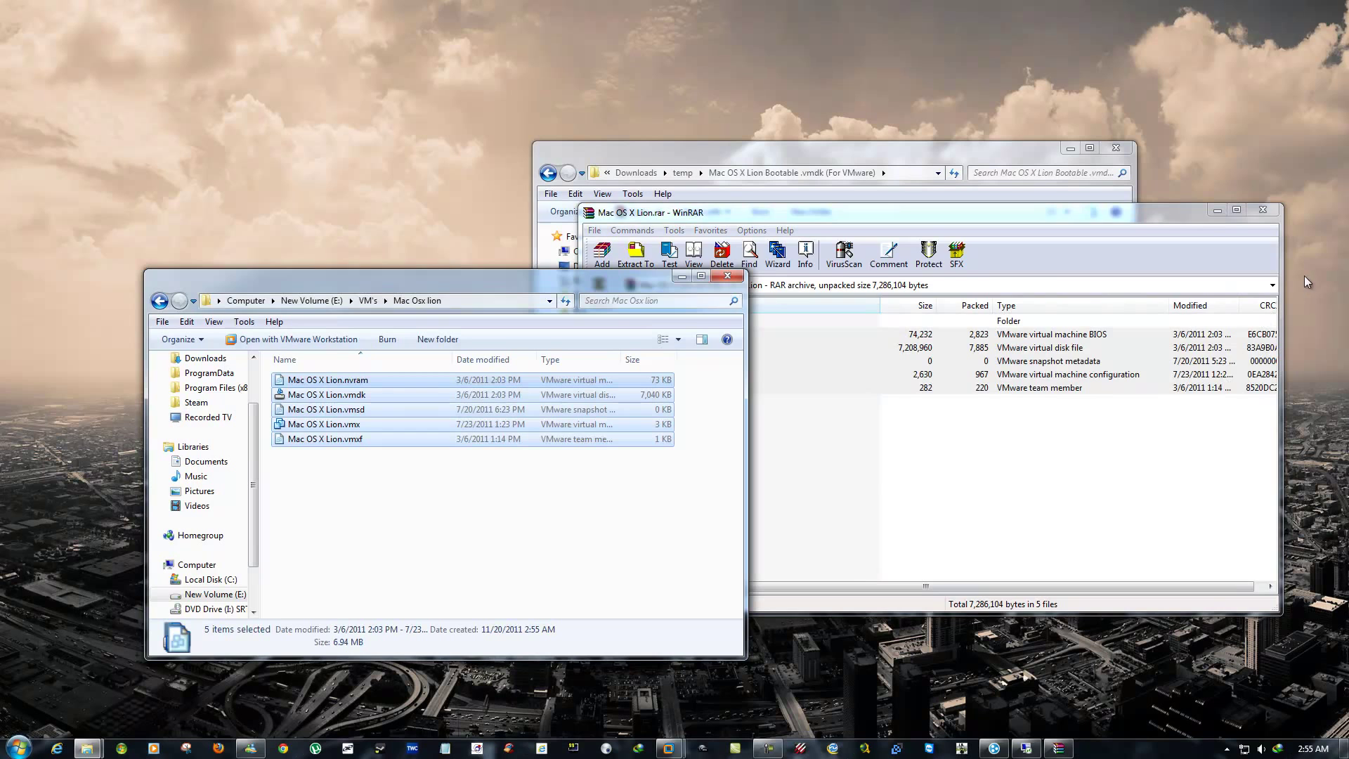
{"action": "left_click", "coordinate": [1263, 210]}
Open the extracted Mac OS X Lion.vmx from the Mac Osx lion folder in VMware Workstation
{"action": "left_click_drag", "start_coordinate": [810, 154], "coordinate": [883, 149]}
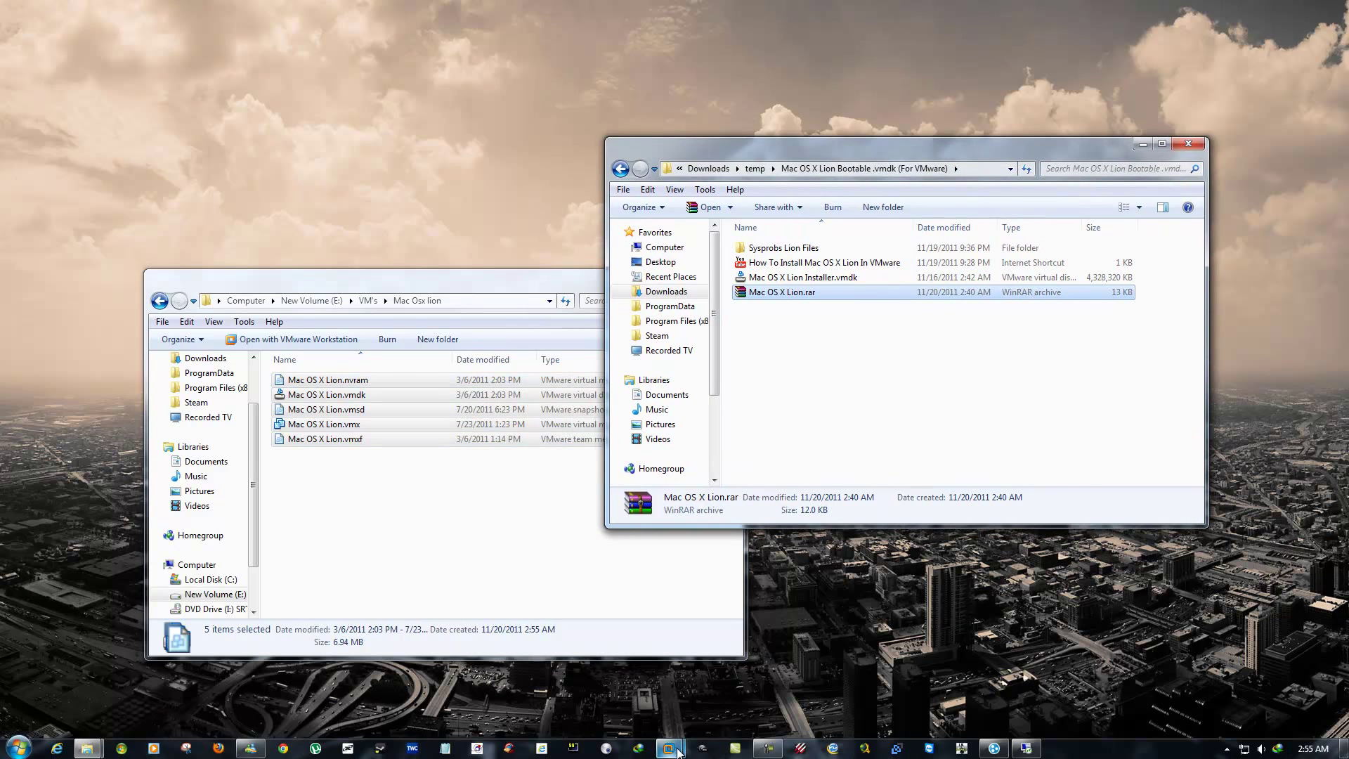
{"action": "mouse_move", "coordinate": [680, 747]}
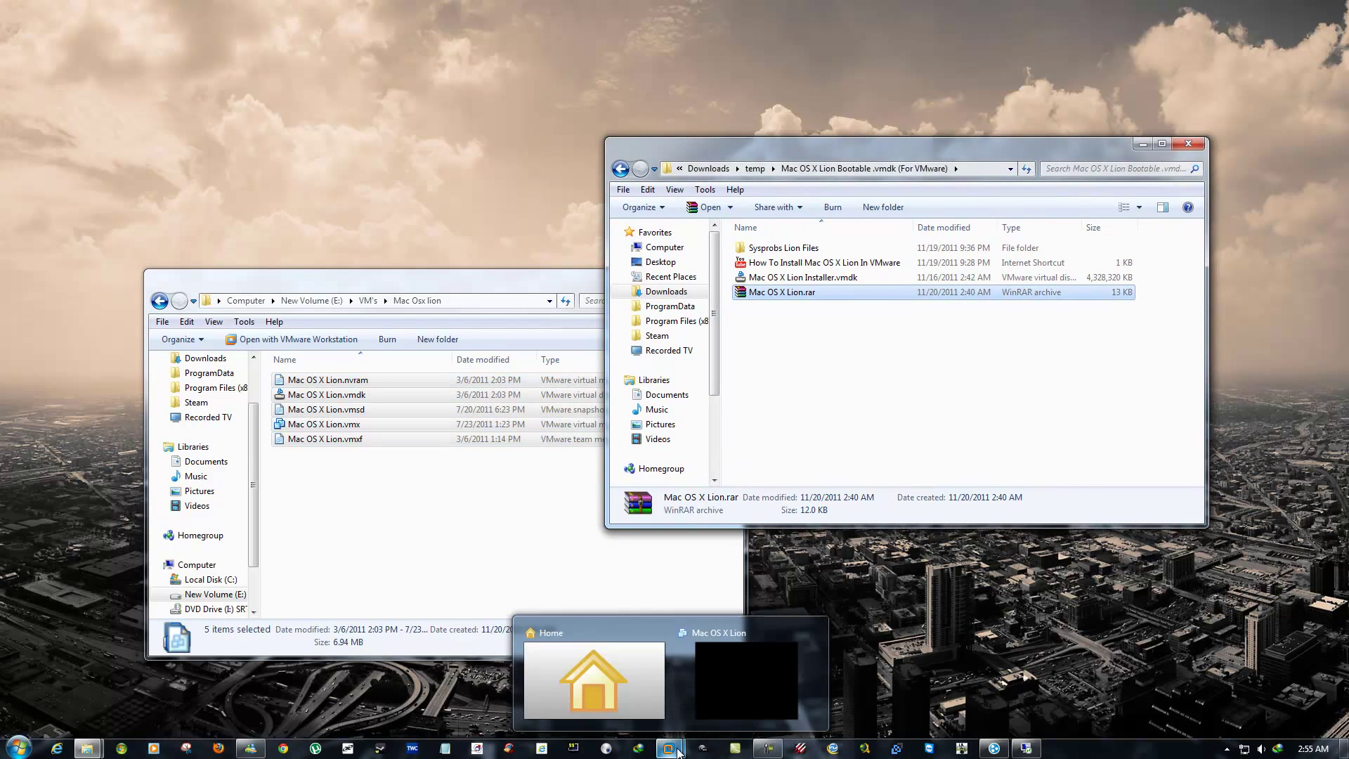
{"action": "left_click", "coordinate": [830, 429]}
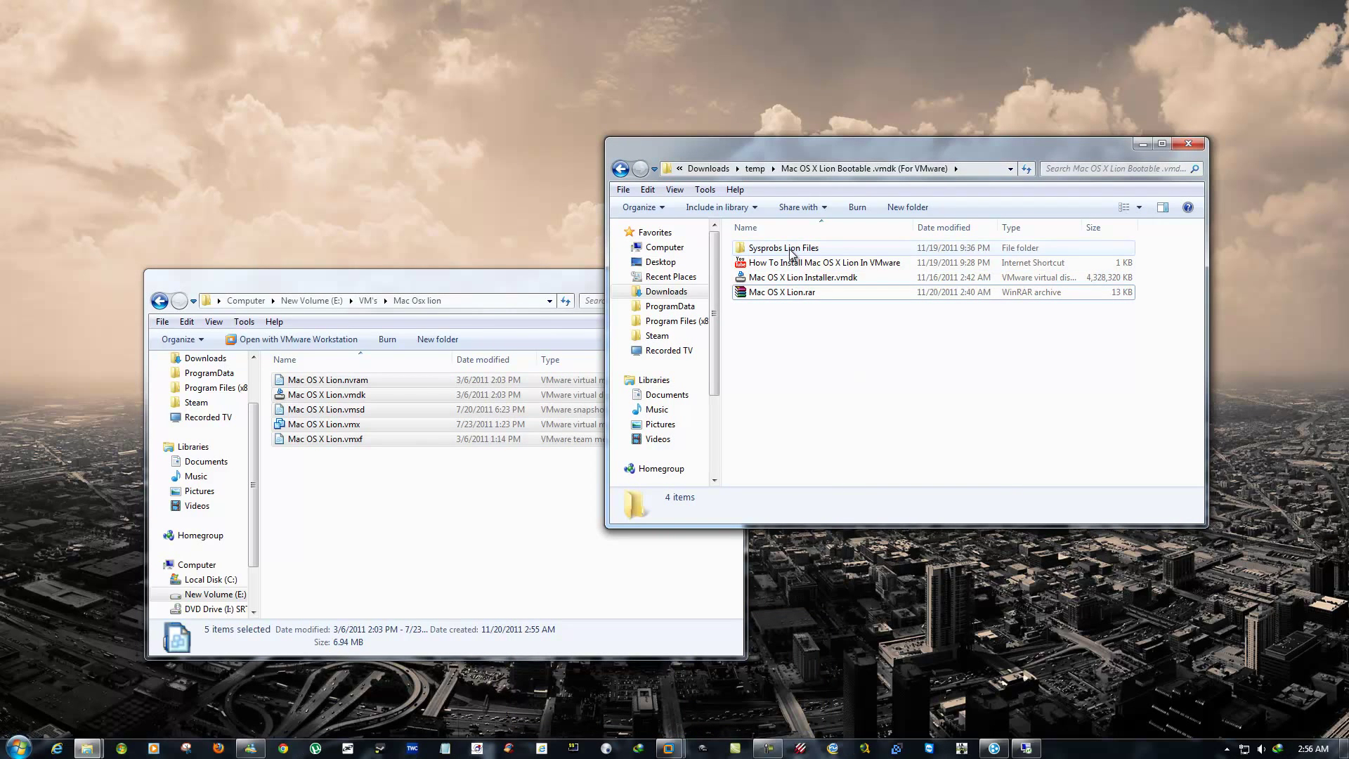
{"action": "left_click", "coordinate": [461, 500]}
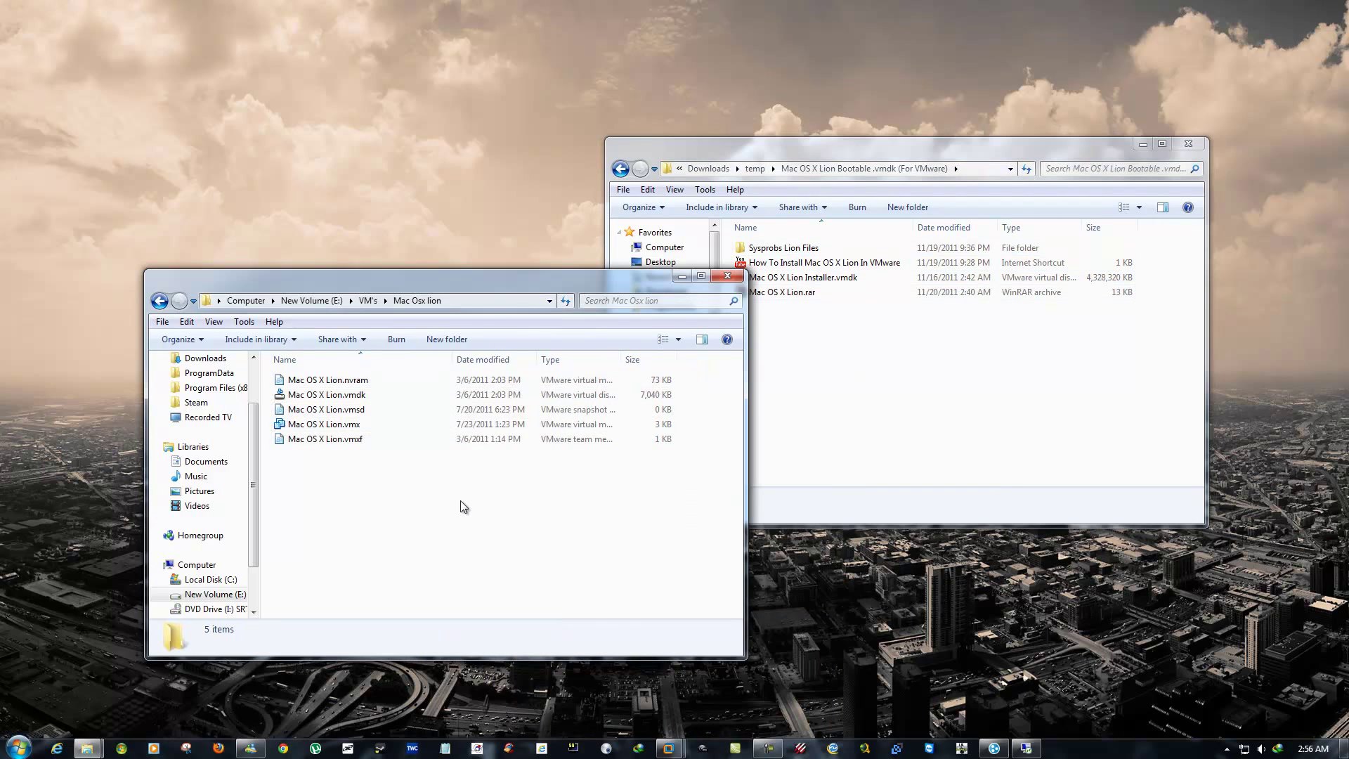
{"action": "left_click", "coordinate": [319, 426]}
{"action": "double_click", "coordinate": [319, 426]}
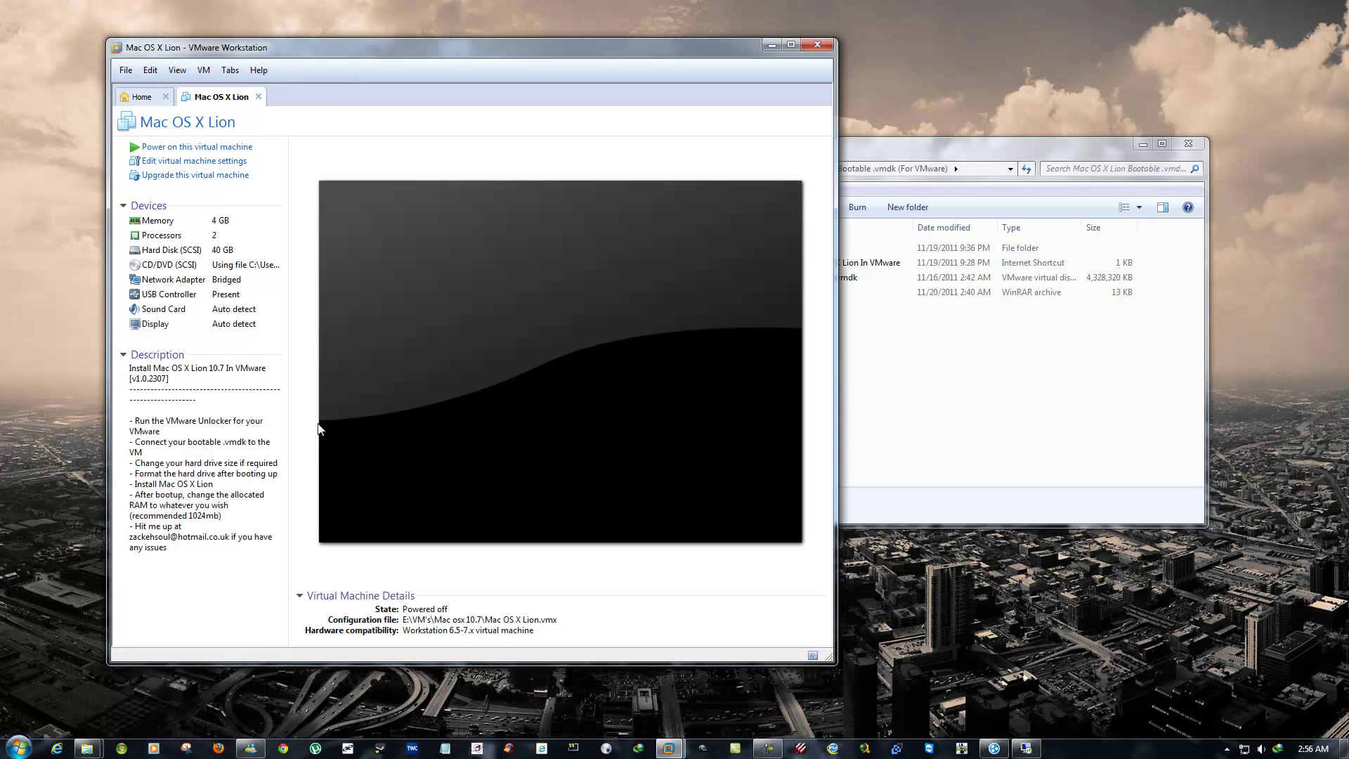
{"action": "left_click_drag", "start_coordinate": [419, 52], "coordinate": [487, 88]}
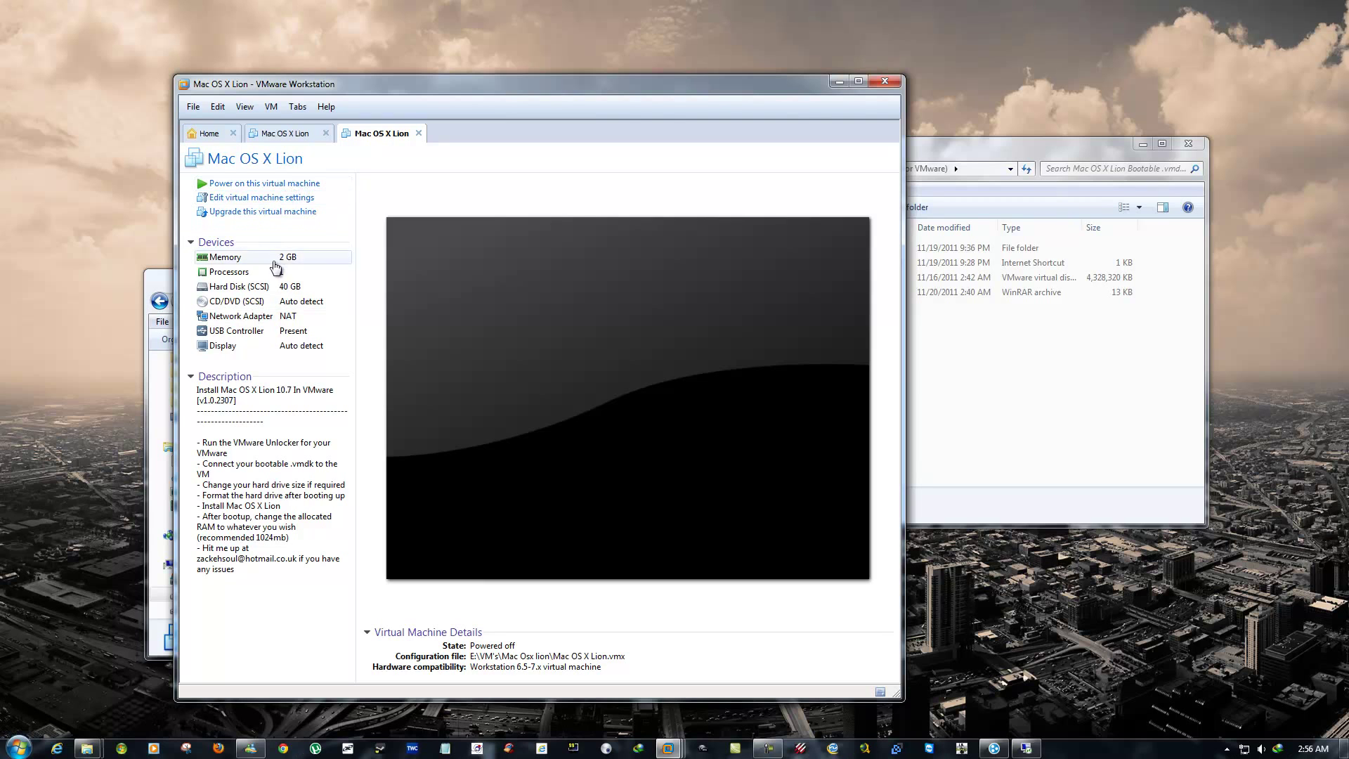
In the new Mac OS X Lion machine's settings, disable connecting the CD/DVD drive at power on
{"action": "left_click", "coordinate": [264, 199]}
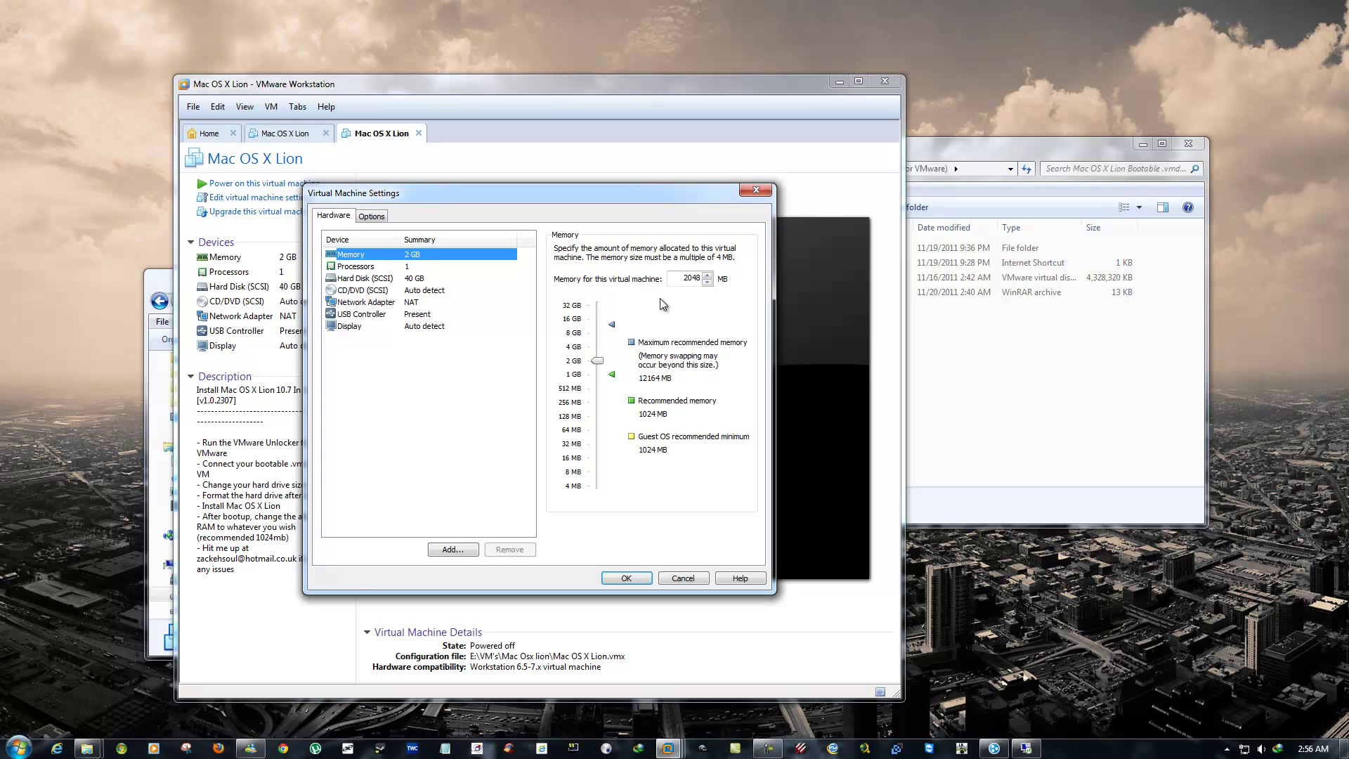
{"action": "left_click", "coordinate": [410, 267]}
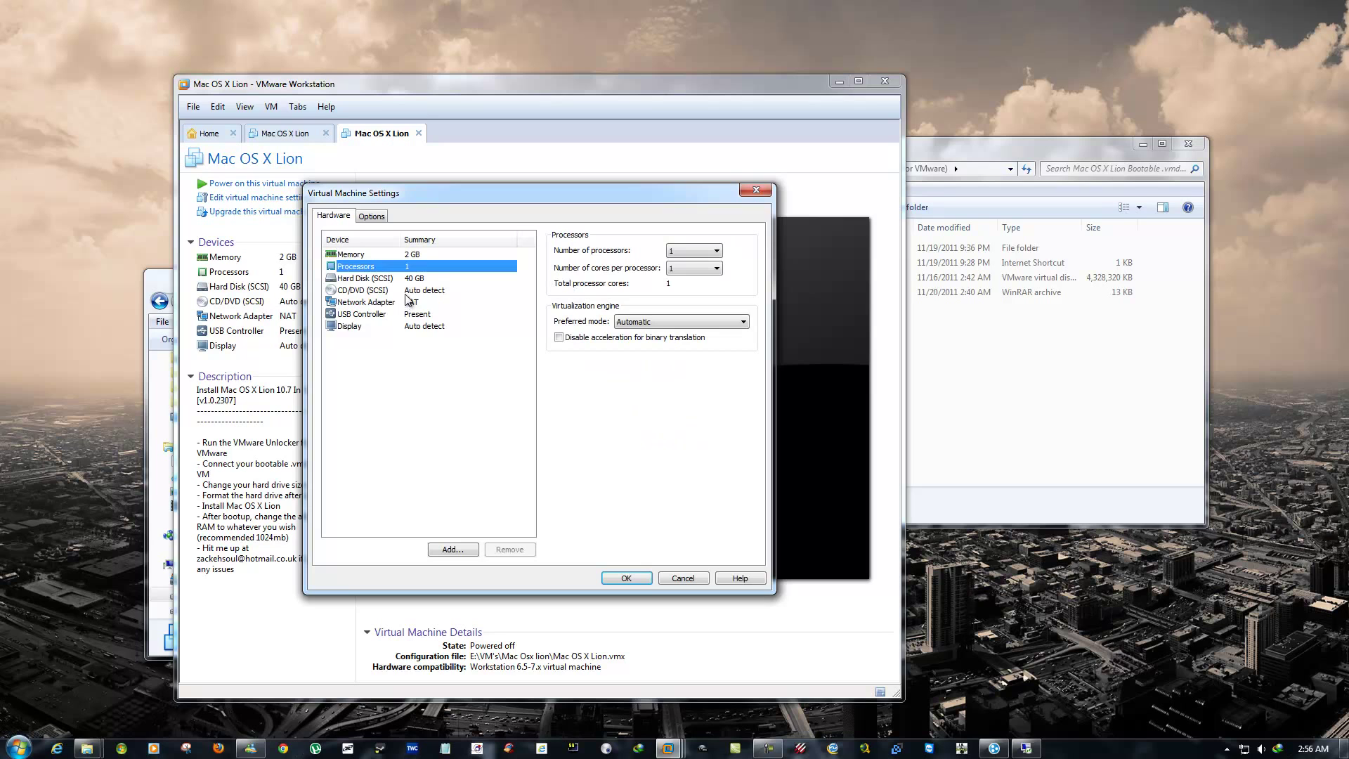
{"action": "left_click", "coordinate": [406, 290]}
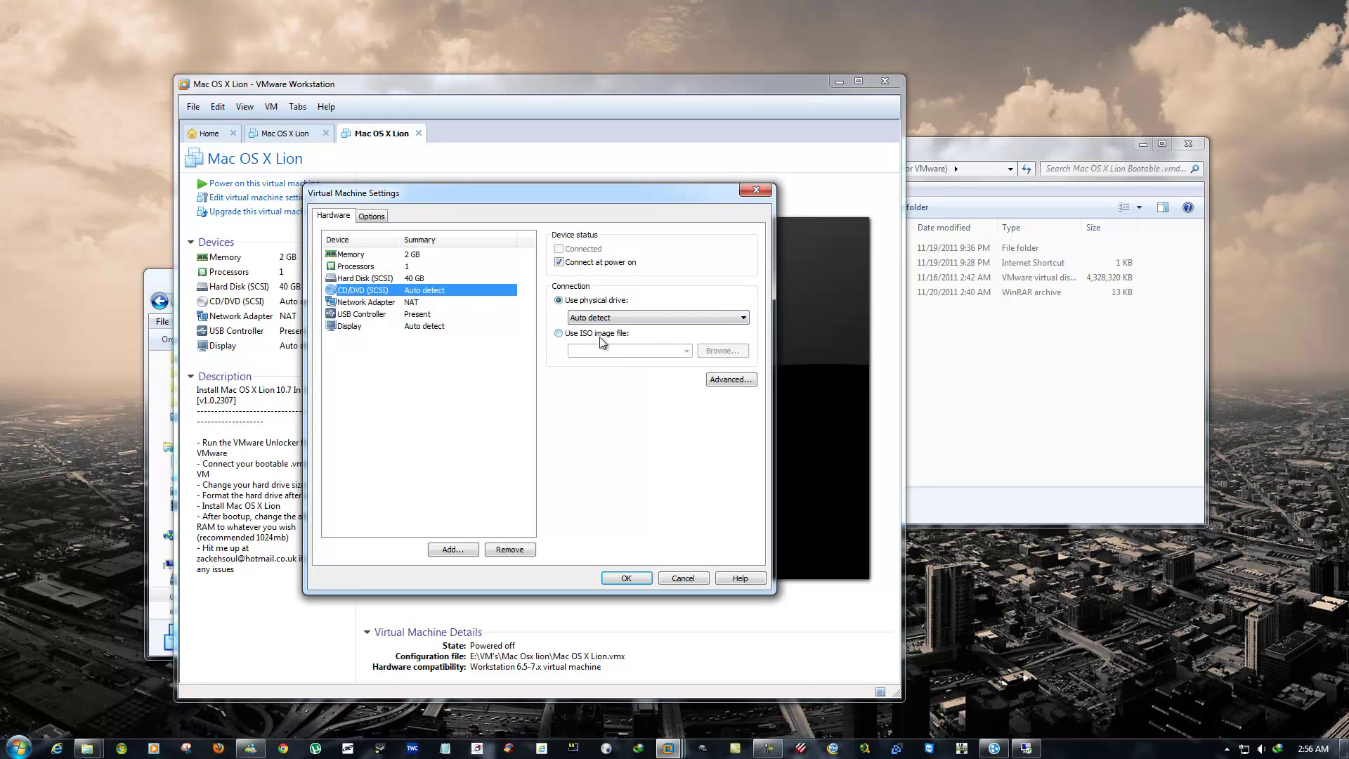
{"action": "left_click", "coordinate": [560, 263]}
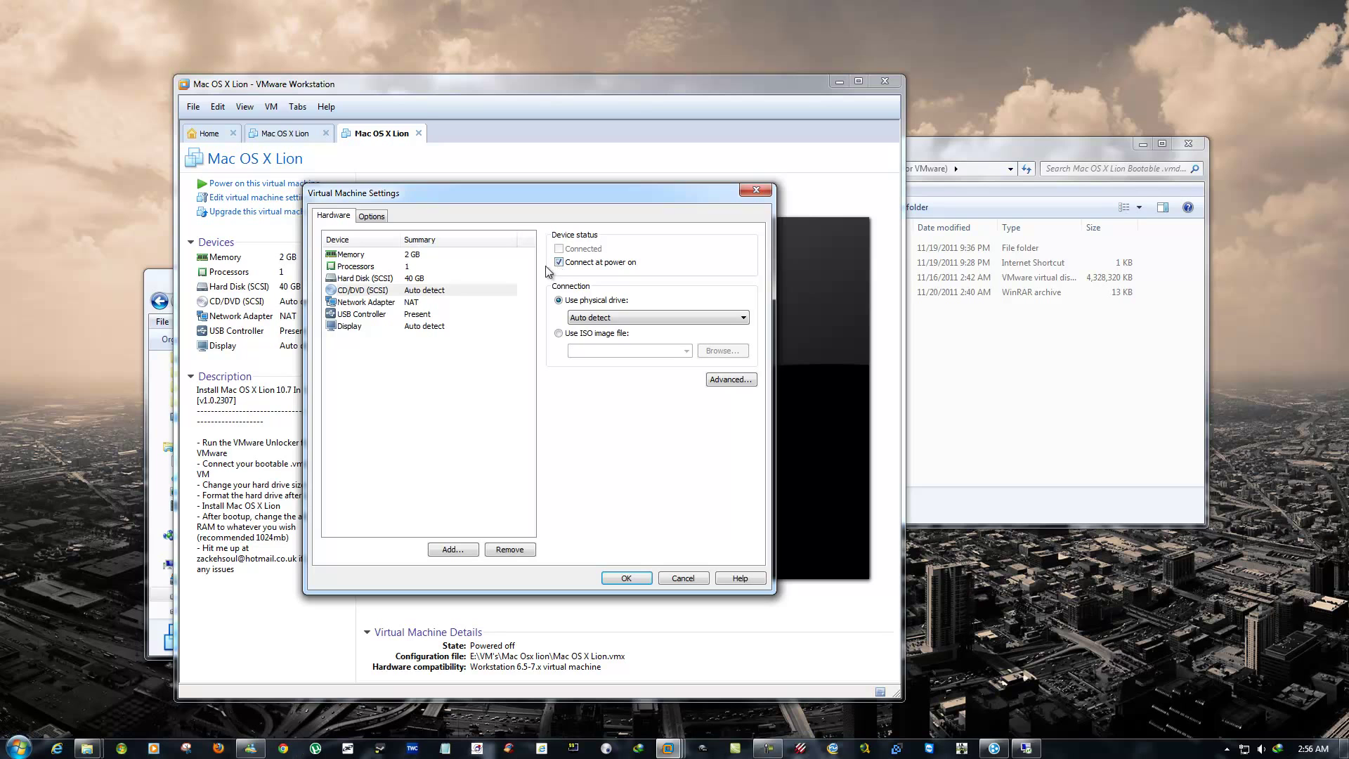
{"action": "left_click", "coordinate": [413, 292]}
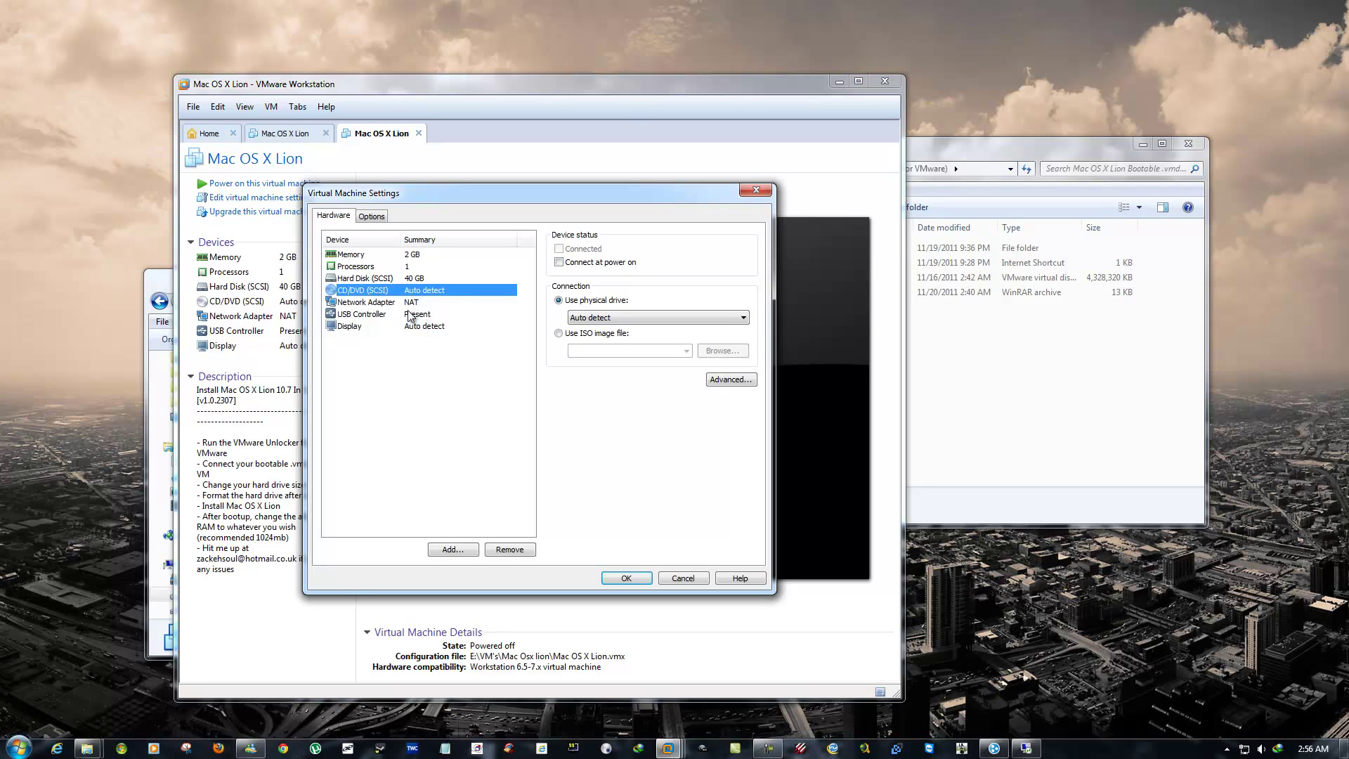
Begin adding a hard disk to the Mac OS X Lion machine, choosing to use an existing virtual disk
{"action": "left_click", "coordinate": [449, 548]}
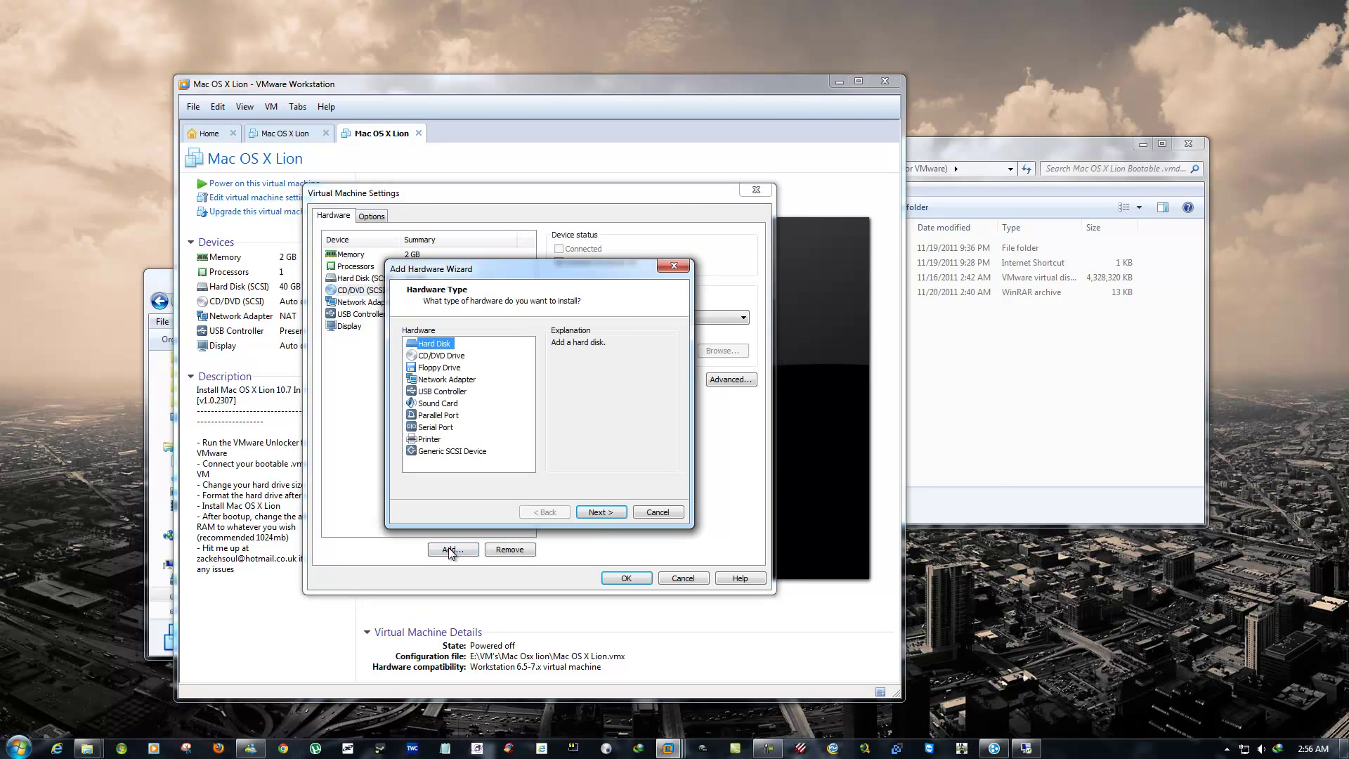
{"action": "left_click", "coordinate": [1006, 466]}
{"action": "left_click_drag", "start_coordinate": [734, 146], "coordinate": [918, 184]}
{"action": "left_click", "coordinate": [1020, 313]}
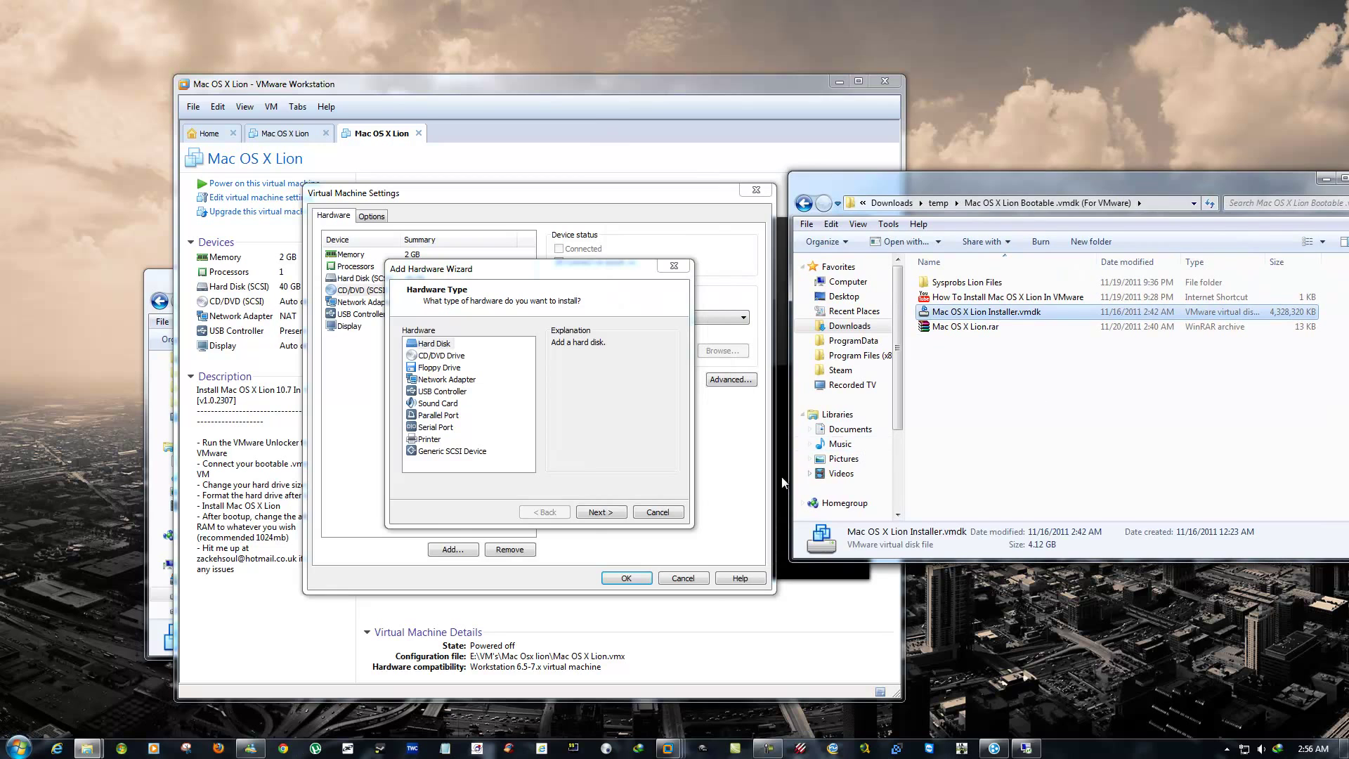
{"action": "left_click", "coordinate": [457, 516]}
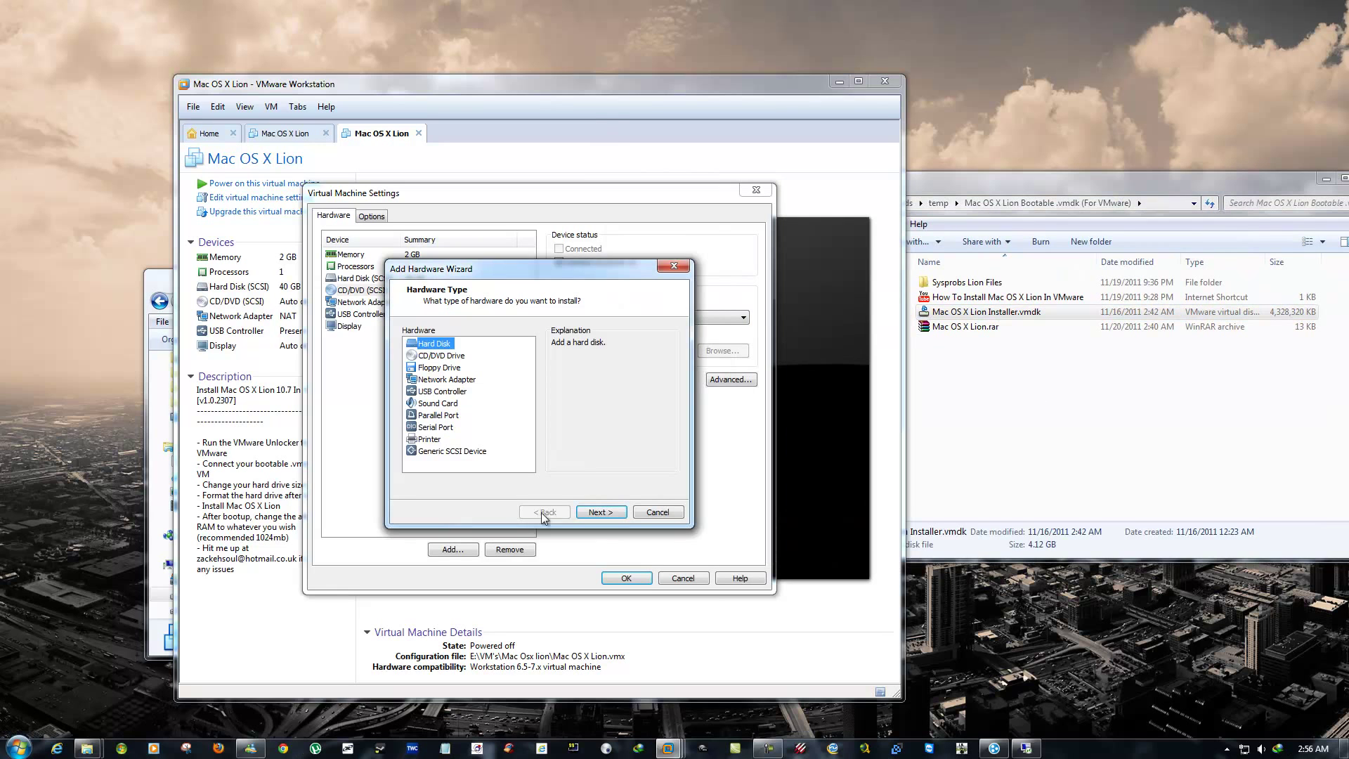
{"action": "left_click", "coordinate": [596, 514]}
{"action": "left_click", "coordinate": [445, 394]}
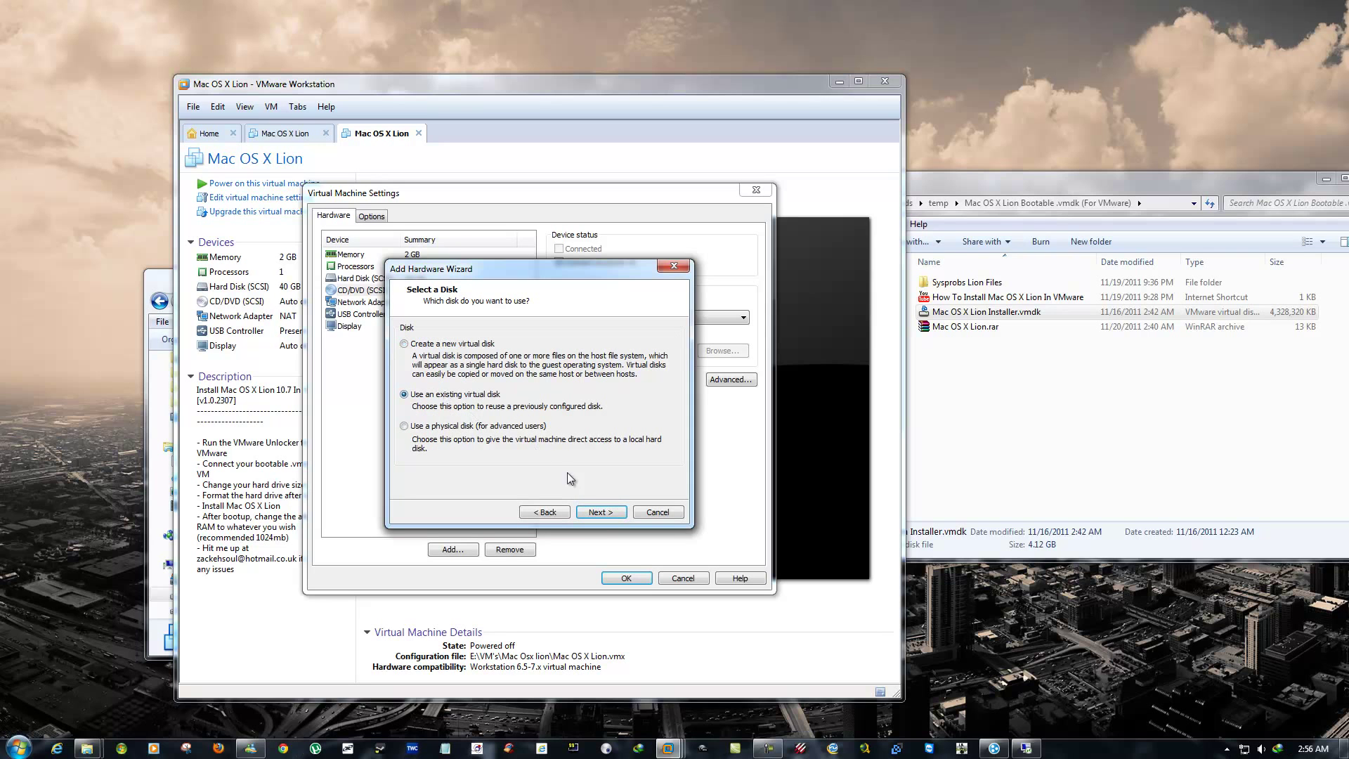
{"action": "left_click", "coordinate": [601, 511]}
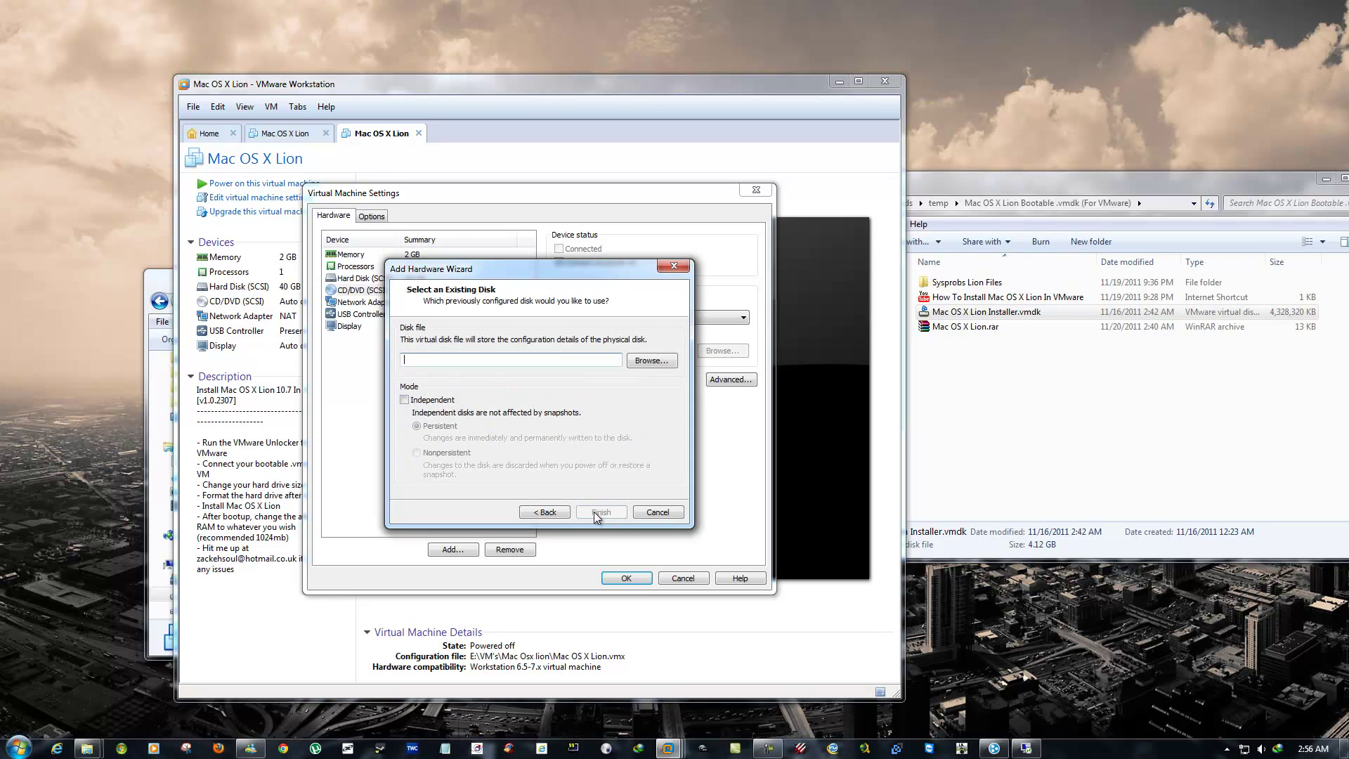
Use Mac OS X Lion Installer.vmdk from the Mac OS X Lion Bootable .vmdk folder in Downloads\temp as the disk, and save the machine settings
{"action": "left_click", "coordinate": [652, 361]}
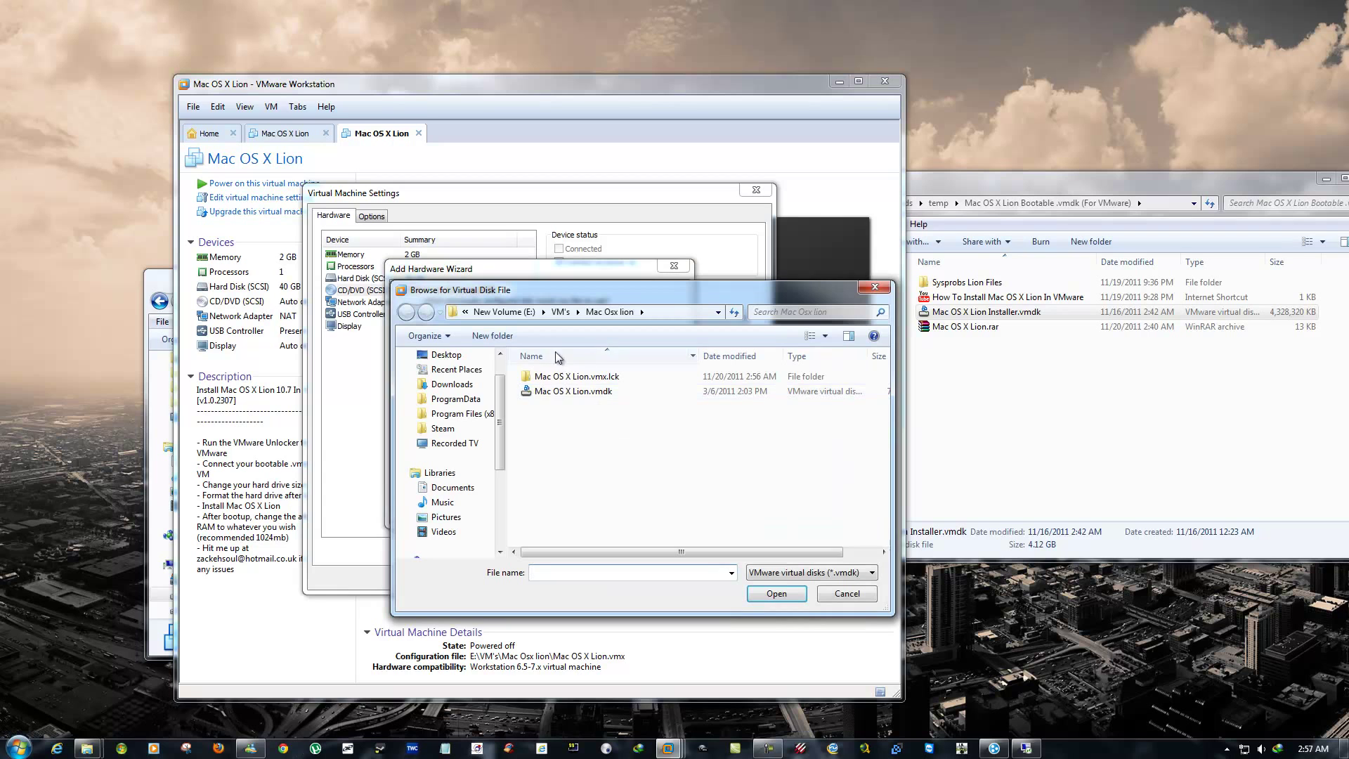
{"action": "left_click", "coordinate": [453, 384]}
{"action": "double_click", "coordinate": [543, 481]}
{"action": "double_click", "coordinate": [571, 378]}
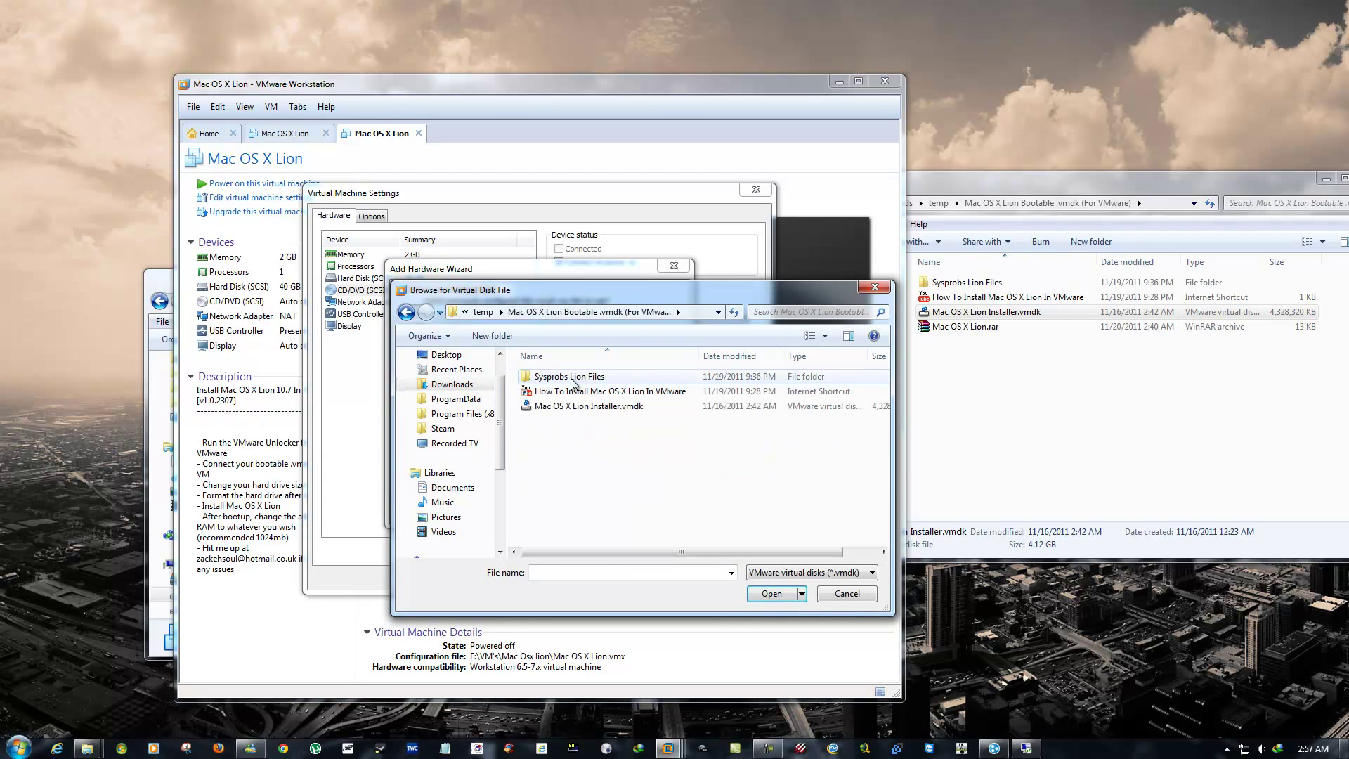
{"action": "left_click", "coordinate": [566, 406]}
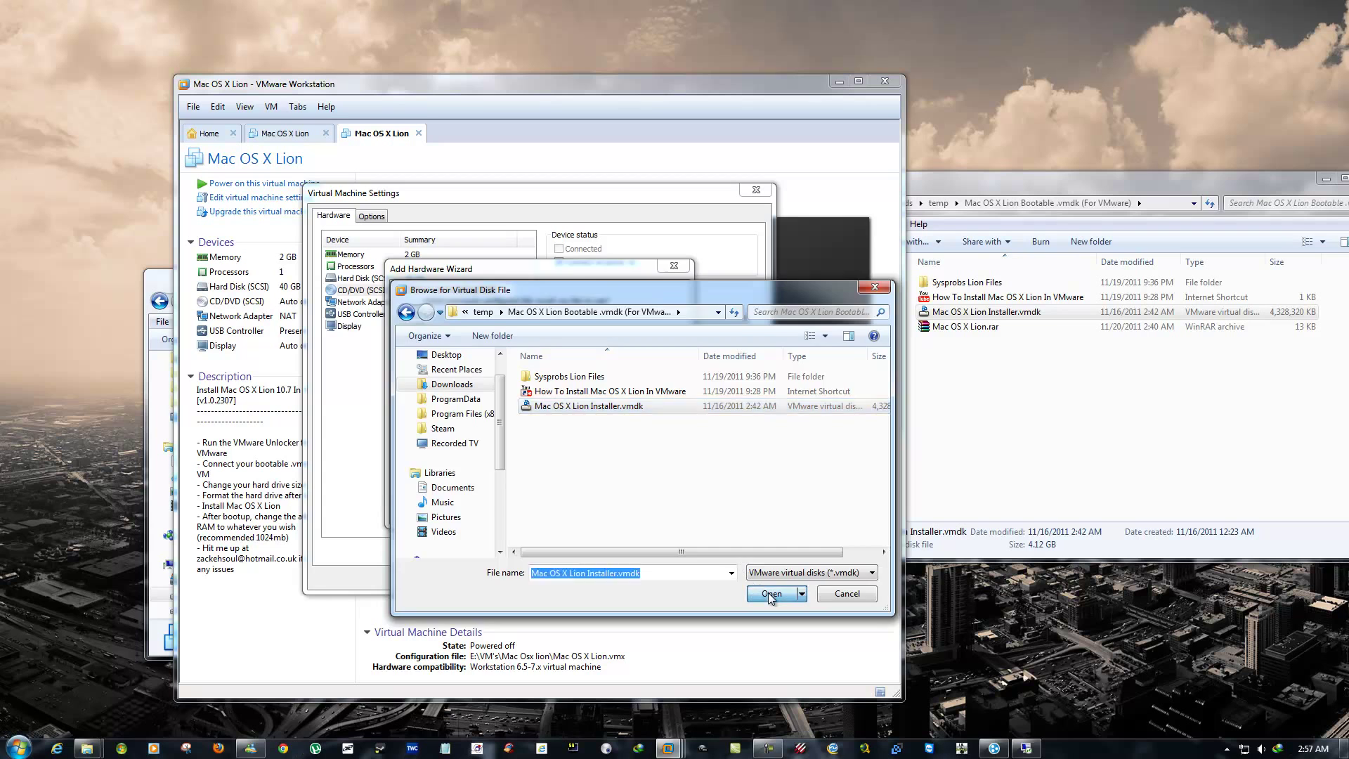
{"action": "left_click", "coordinate": [770, 594]}
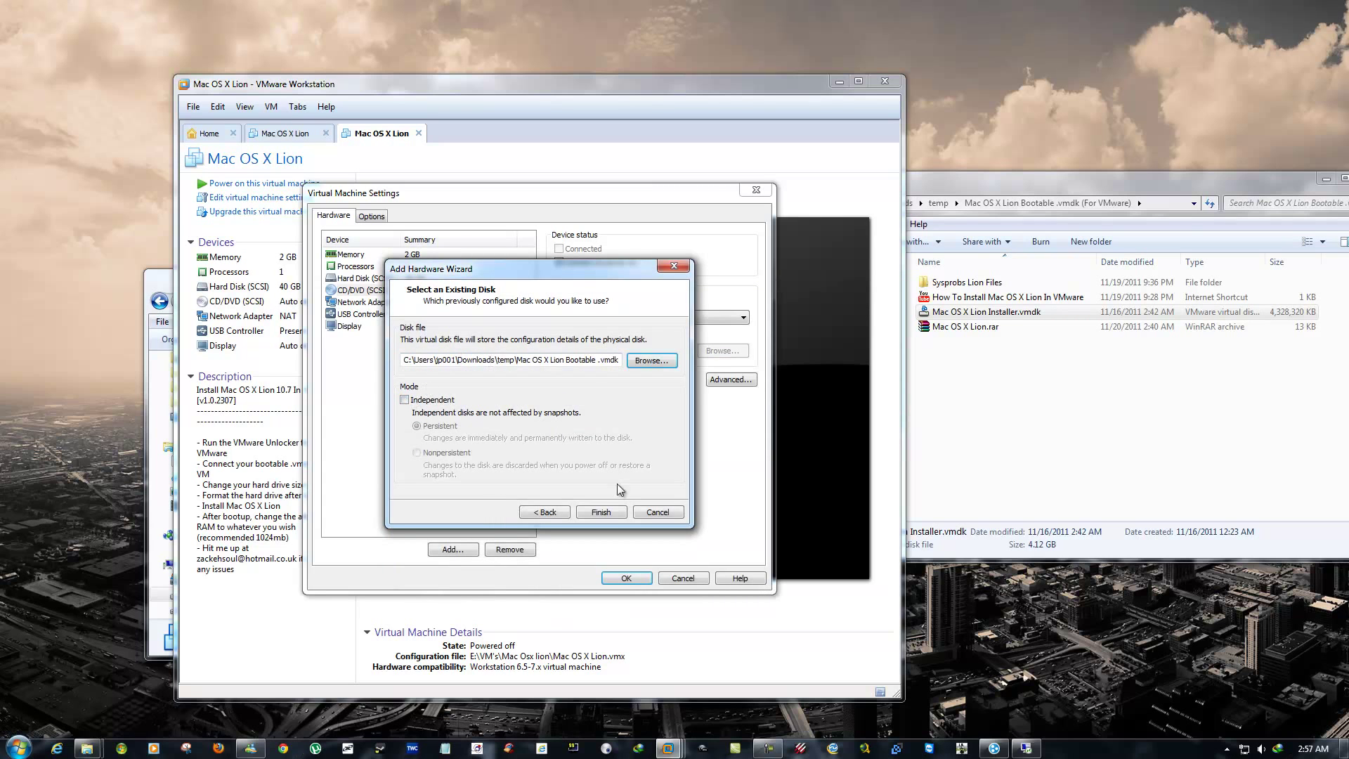
{"action": "left_click", "coordinate": [595, 513]}
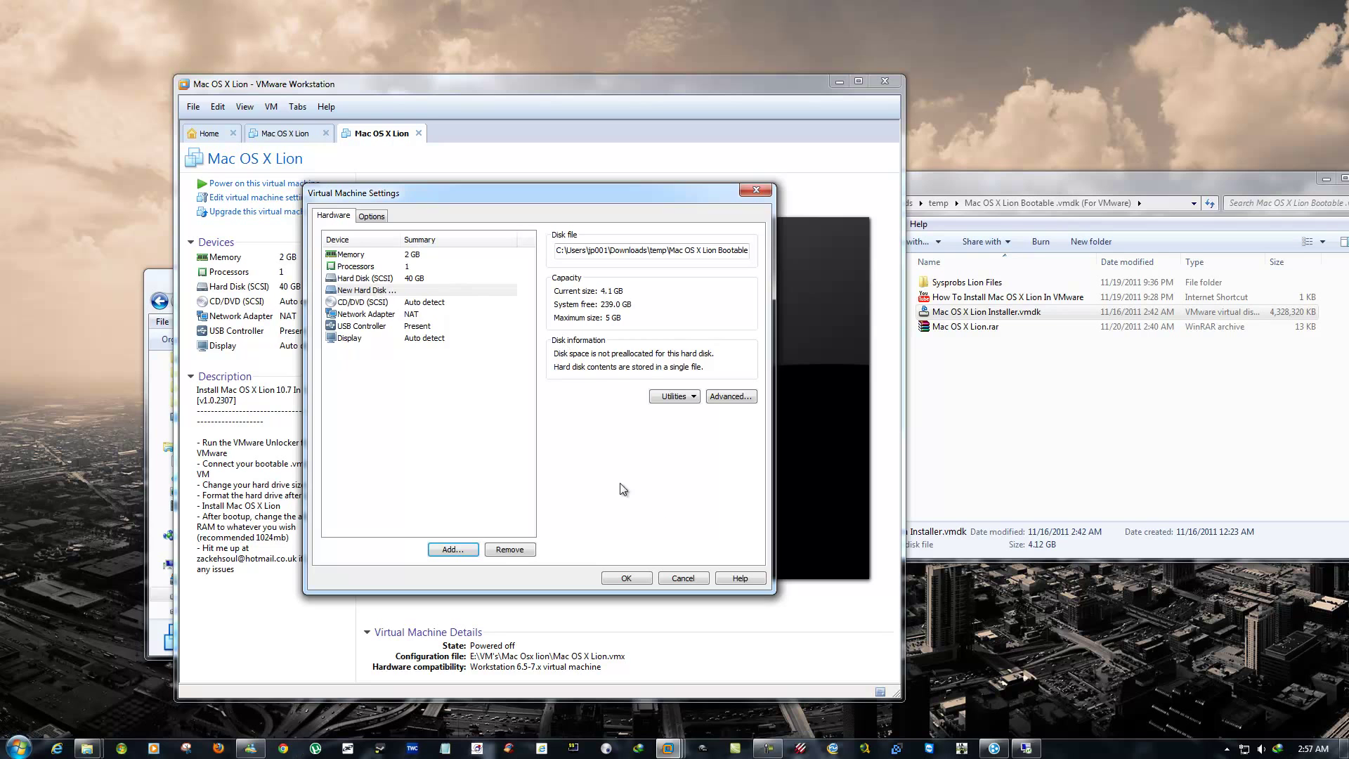
{"action": "left_click", "coordinate": [627, 576]}
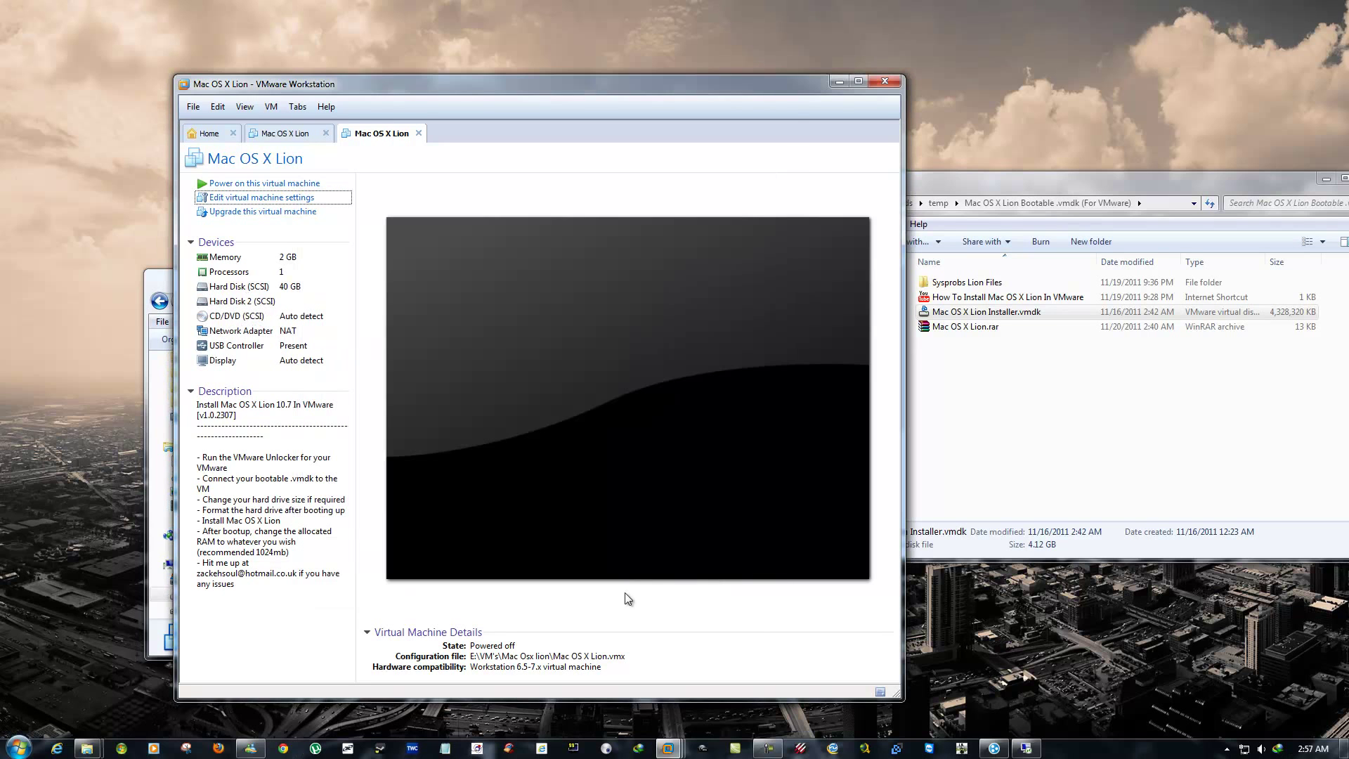
Power on the Mac OS X Lion machine as a copied virtual machine and continue past the Install Mac OS X welcome screen
{"action": "left_click", "coordinate": [274, 184]}
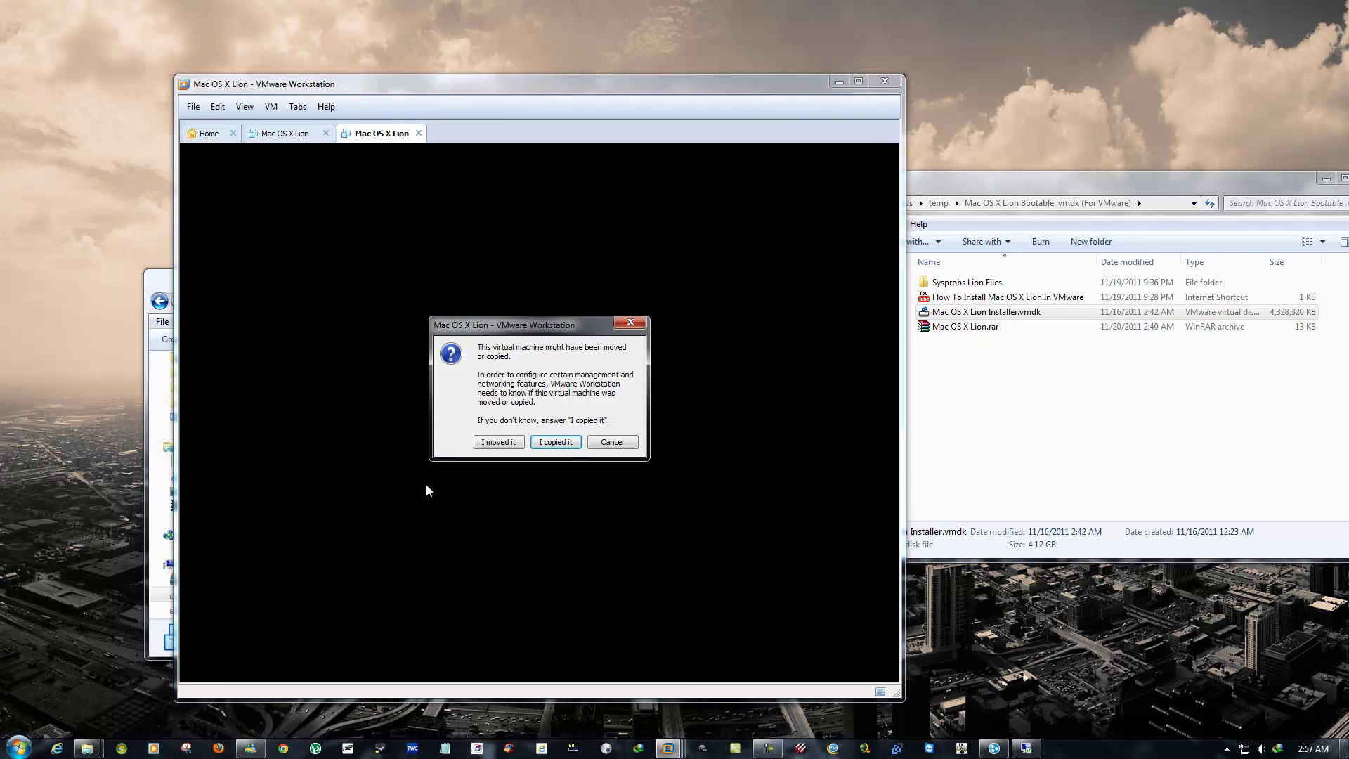
{"action": "left_click", "coordinate": [555, 443]}
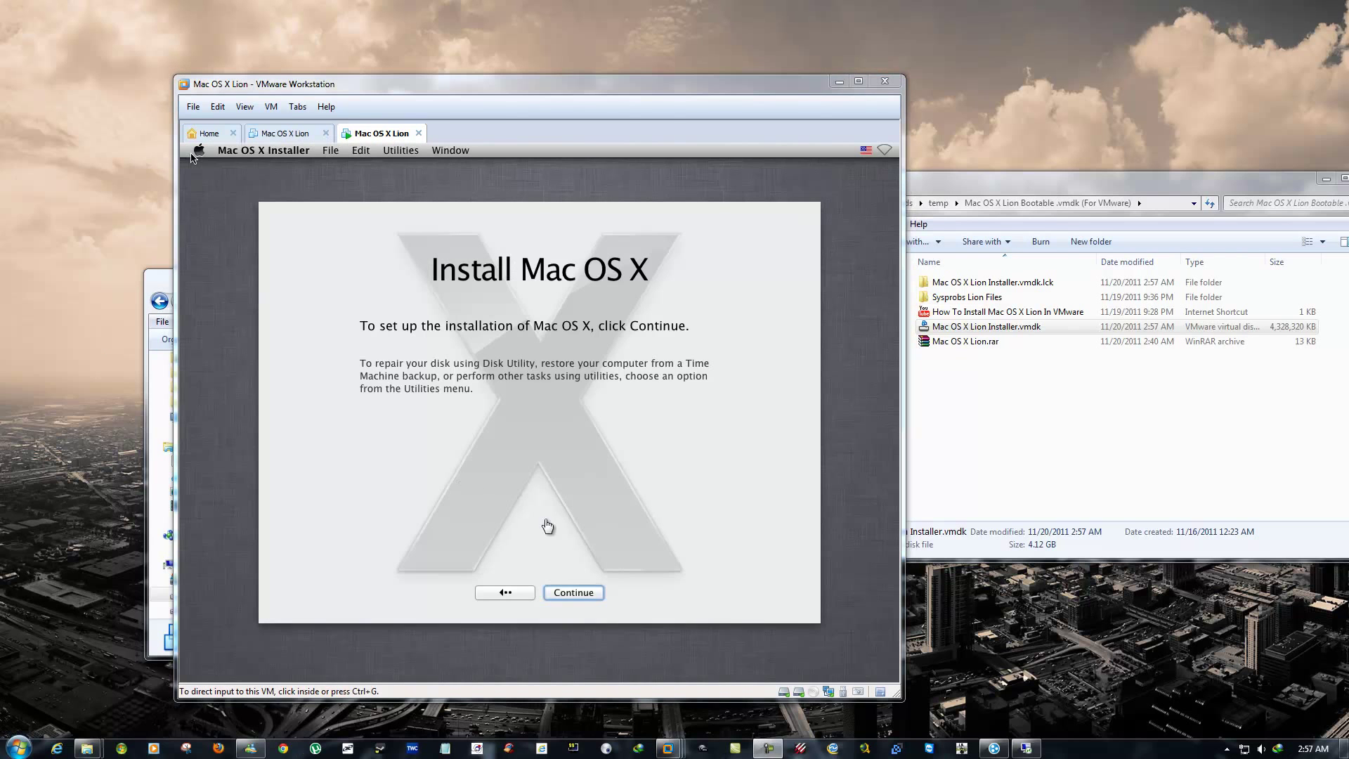
{"action": "left_click", "coordinate": [193, 156]}
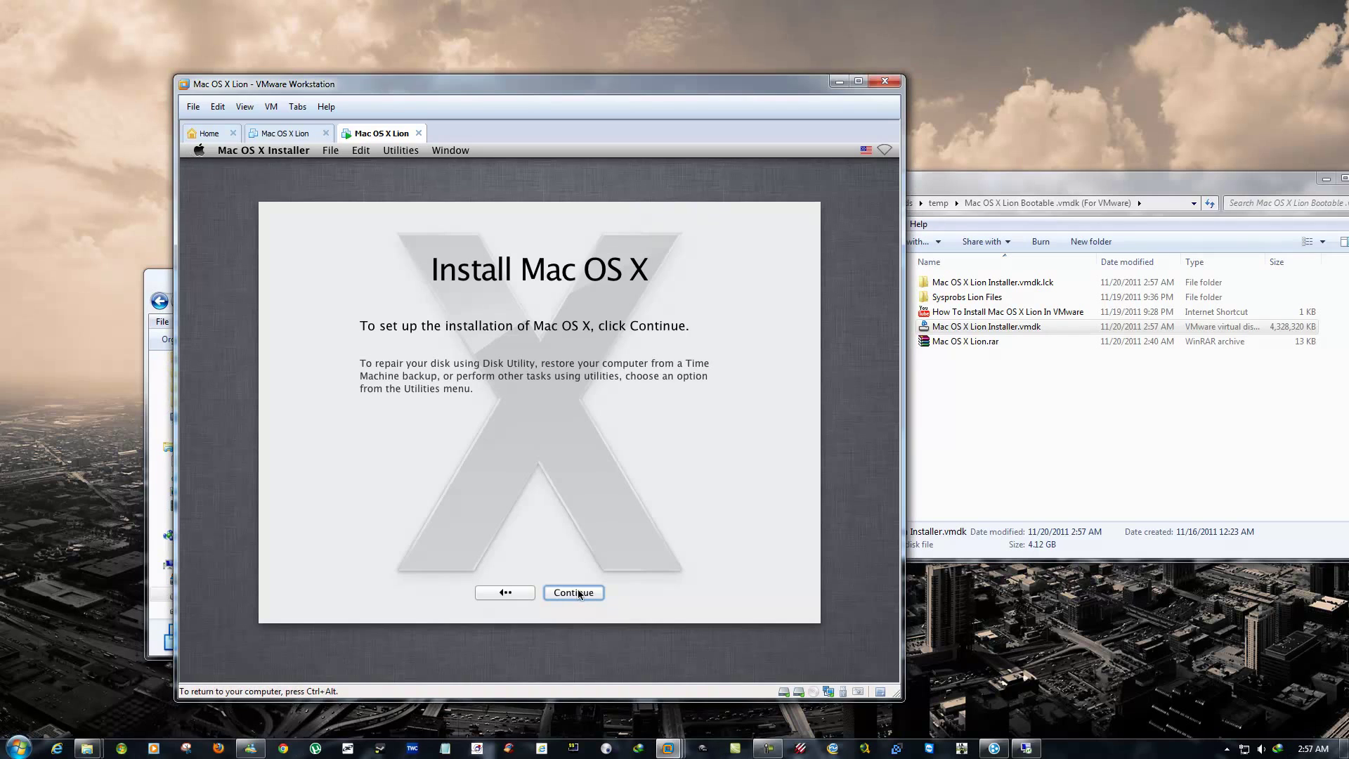
{"action": "left_click", "coordinate": [575, 592]}
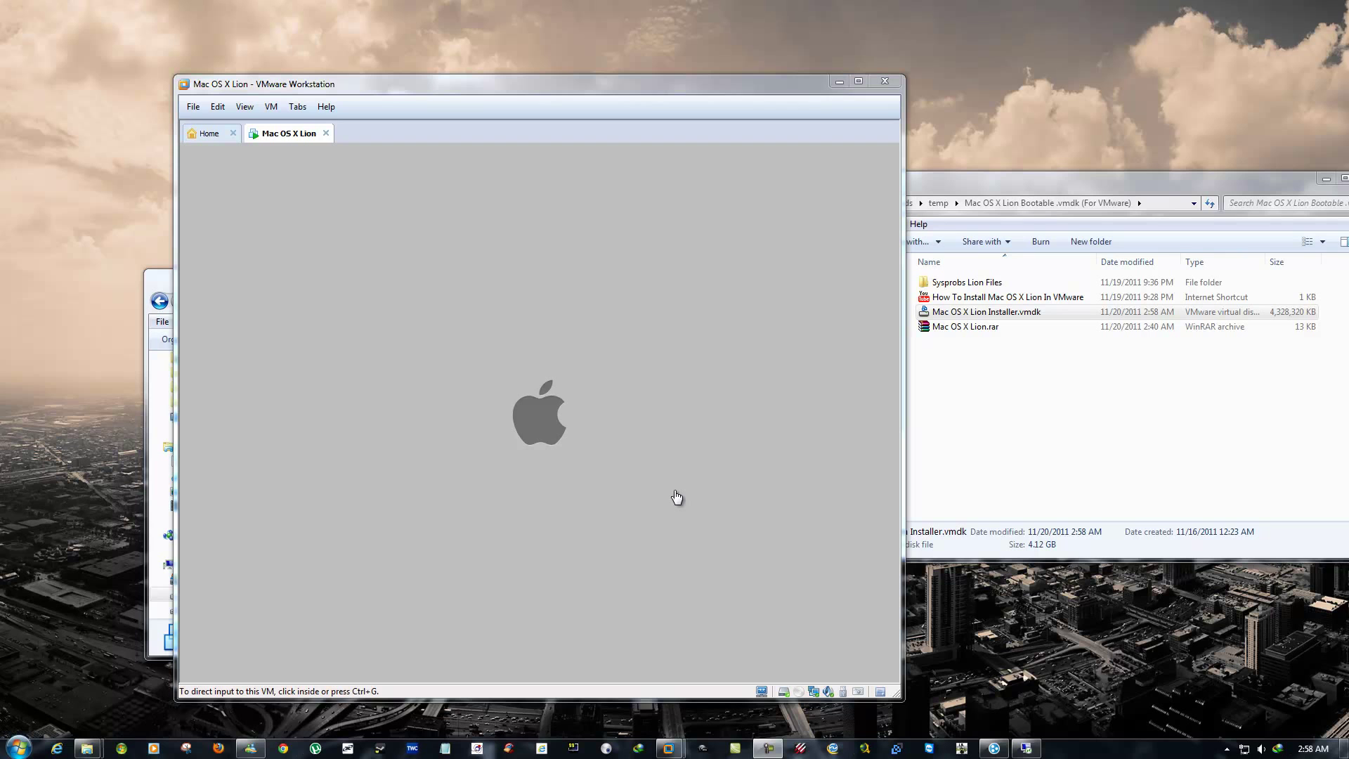
Open the Sysprobs Lion Files folder in the Mac OS X Lion Bootable .vmdk folder and locate darwin.iso
{"action": "left_click", "coordinate": [1094, 435]}
{"action": "left_click_drag", "start_coordinate": [913, 180], "coordinate": [812, 167]}
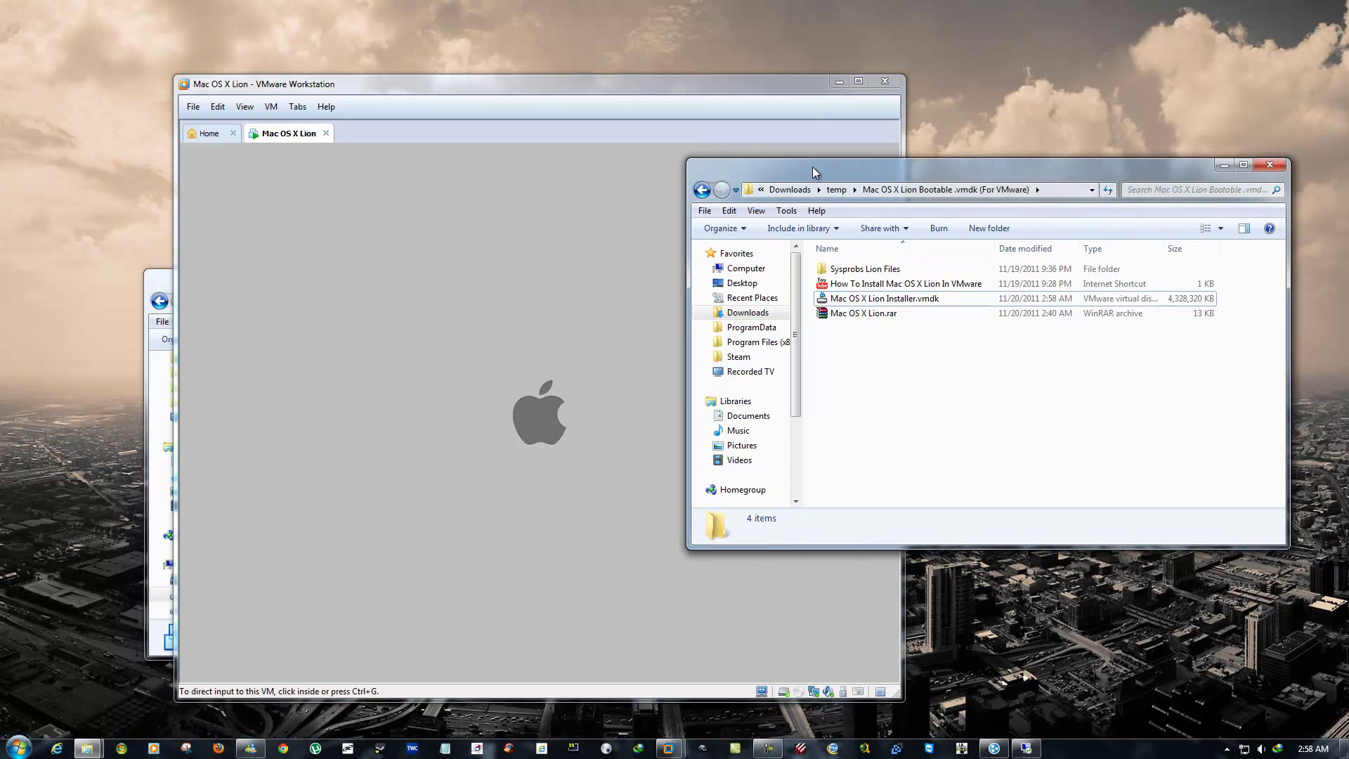
{"action": "double_click", "coordinate": [873, 270]}
{"action": "left_click", "coordinate": [877, 283]}
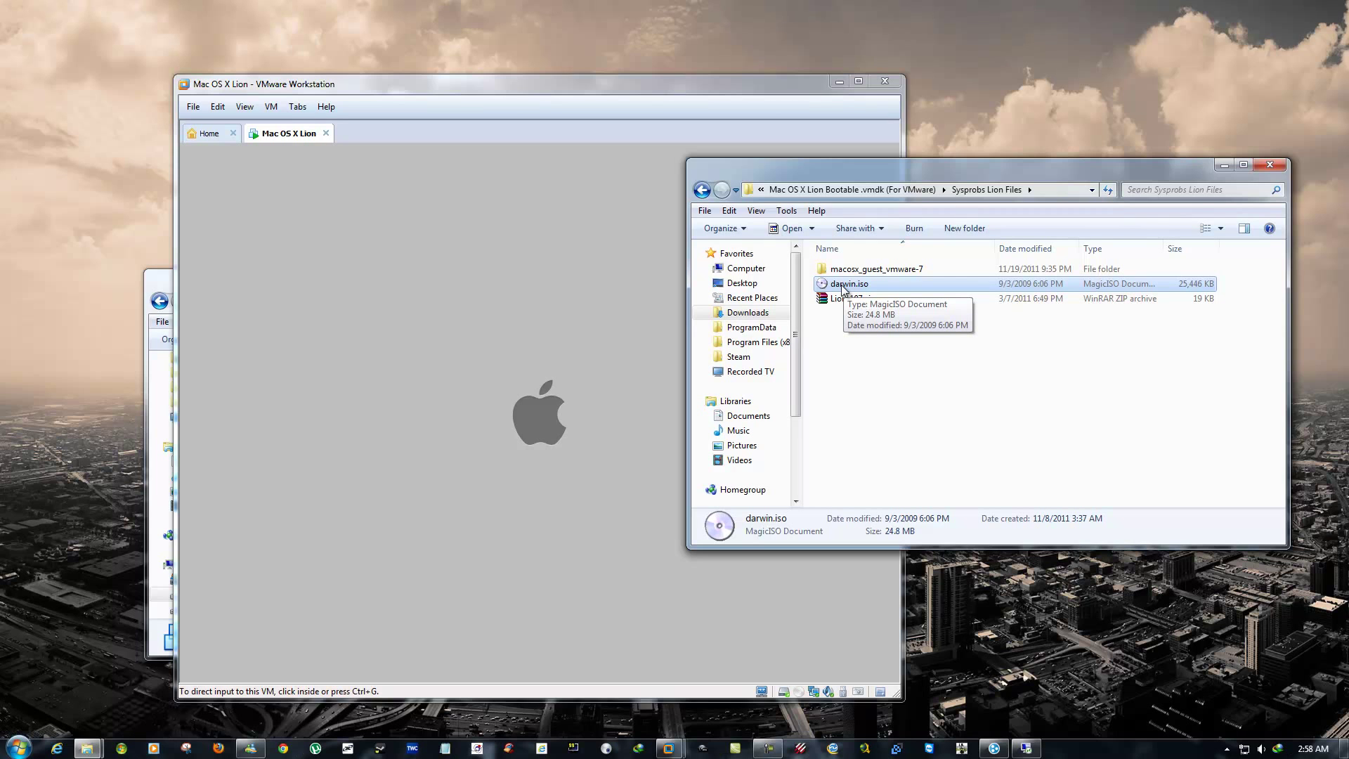
{"action": "left_click_drag", "start_coordinate": [890, 171], "coordinate": [950, 183]}
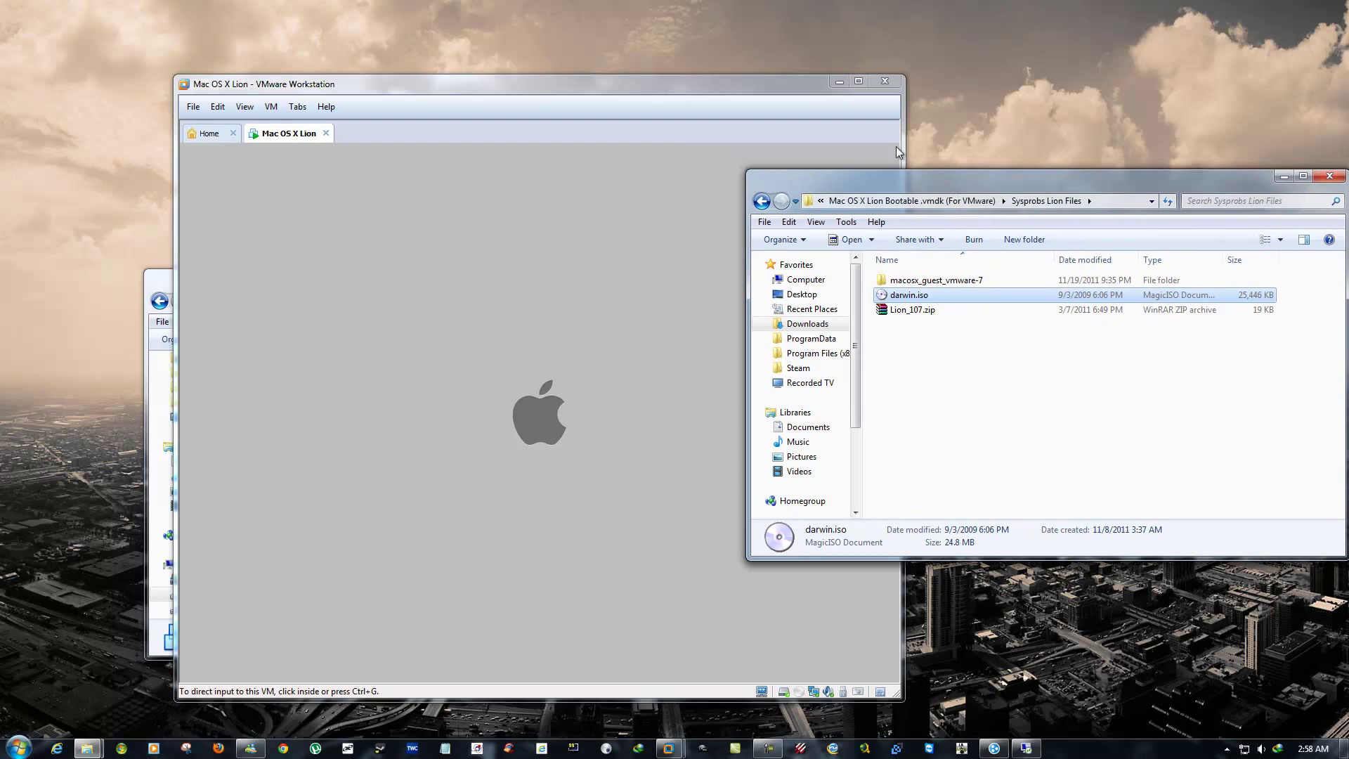
Set the running Mac OS X Lion machine's CD/DVD drive to use darwin.iso from the Sysprobs Lion Files folder, and connect the drive
{"action": "left_click_drag", "start_coordinate": [683, 87], "coordinate": [638, 72]}
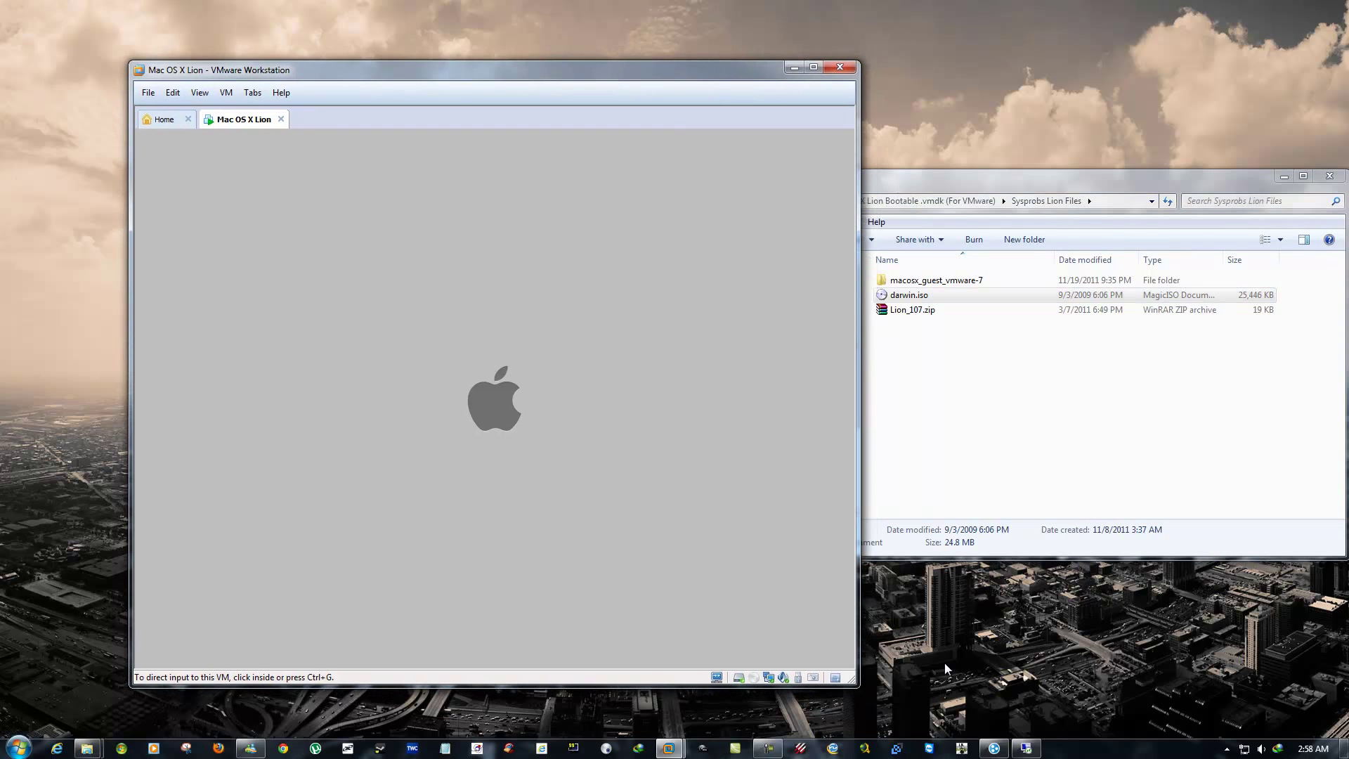
{"action": "right_click", "coordinate": [752, 679]}
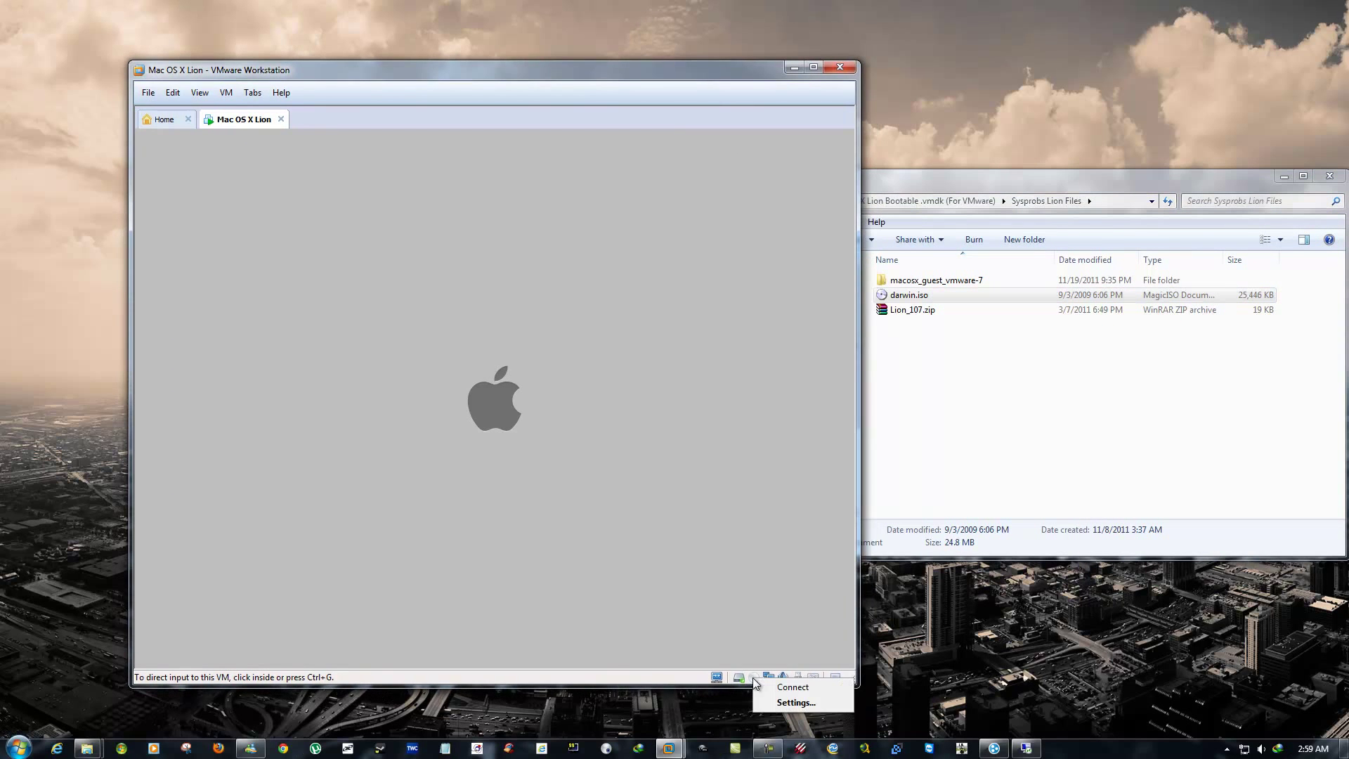
{"action": "left_click", "coordinate": [786, 704]}
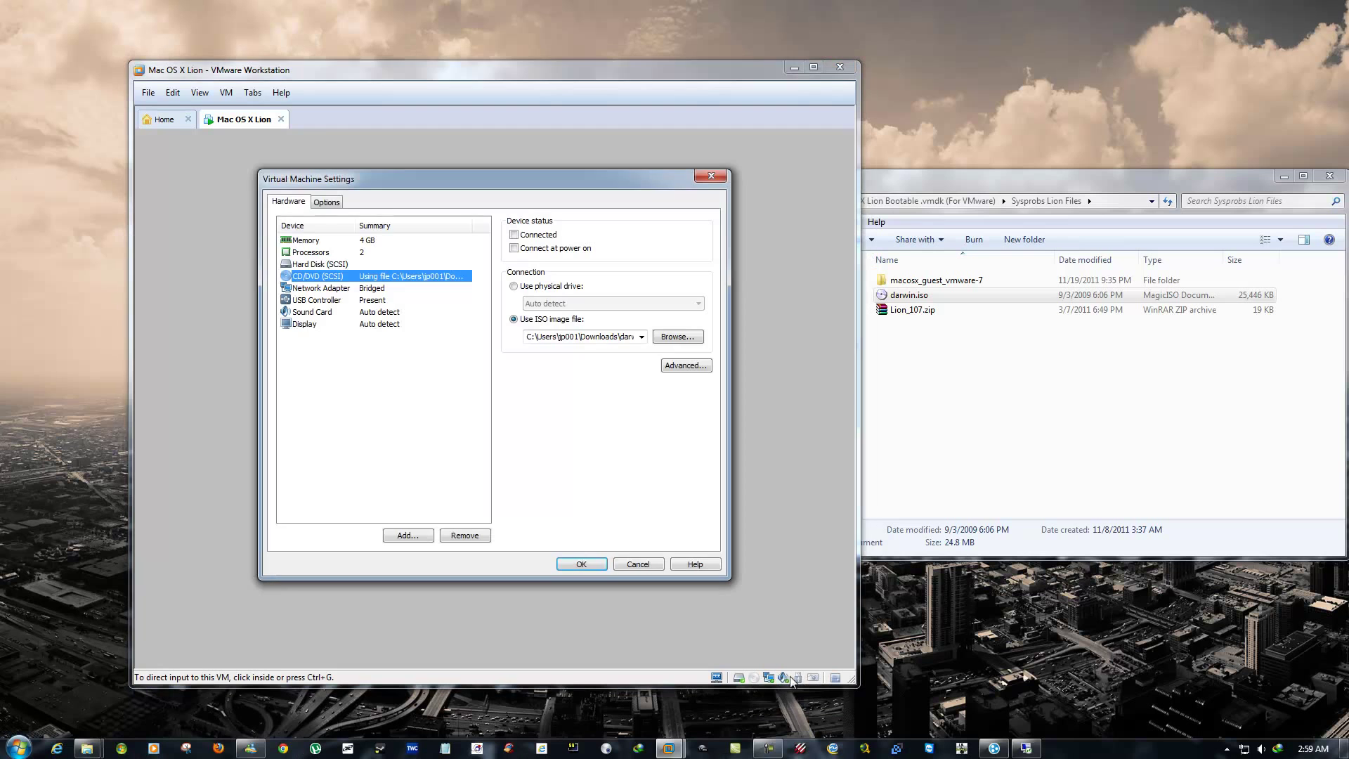
{"action": "left_click", "coordinate": [677, 338]}
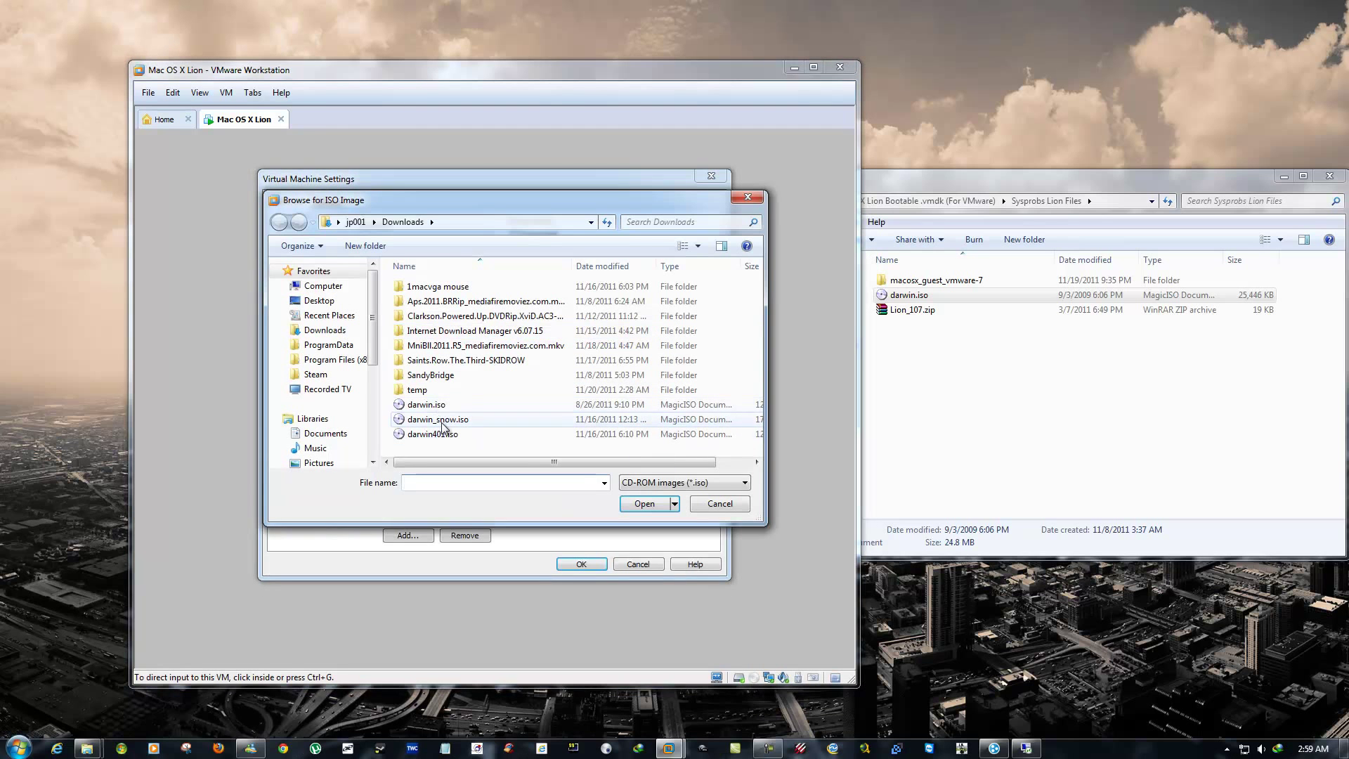
{"action": "double_click", "coordinate": [429, 389]}
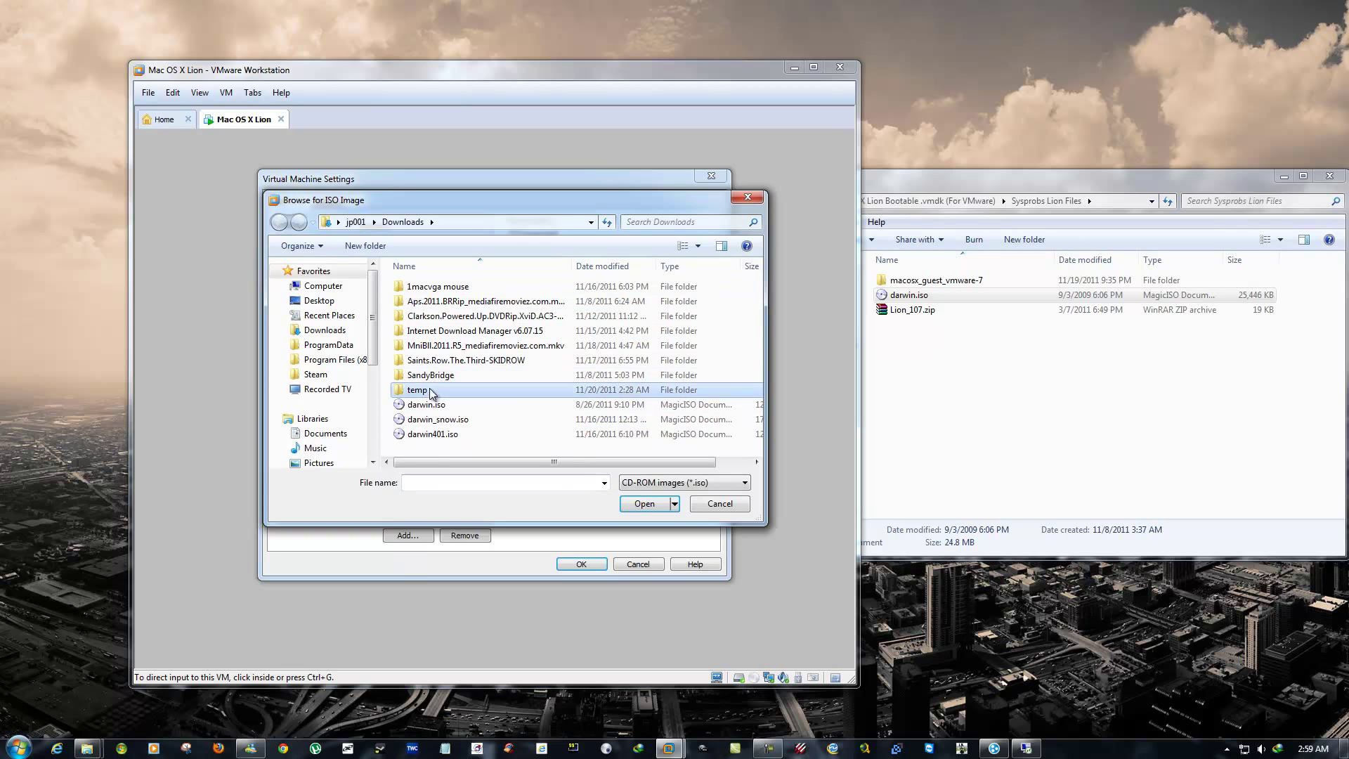
{"action": "double_click", "coordinate": [435, 286]}
{"action": "double_click", "coordinate": [434, 287]}
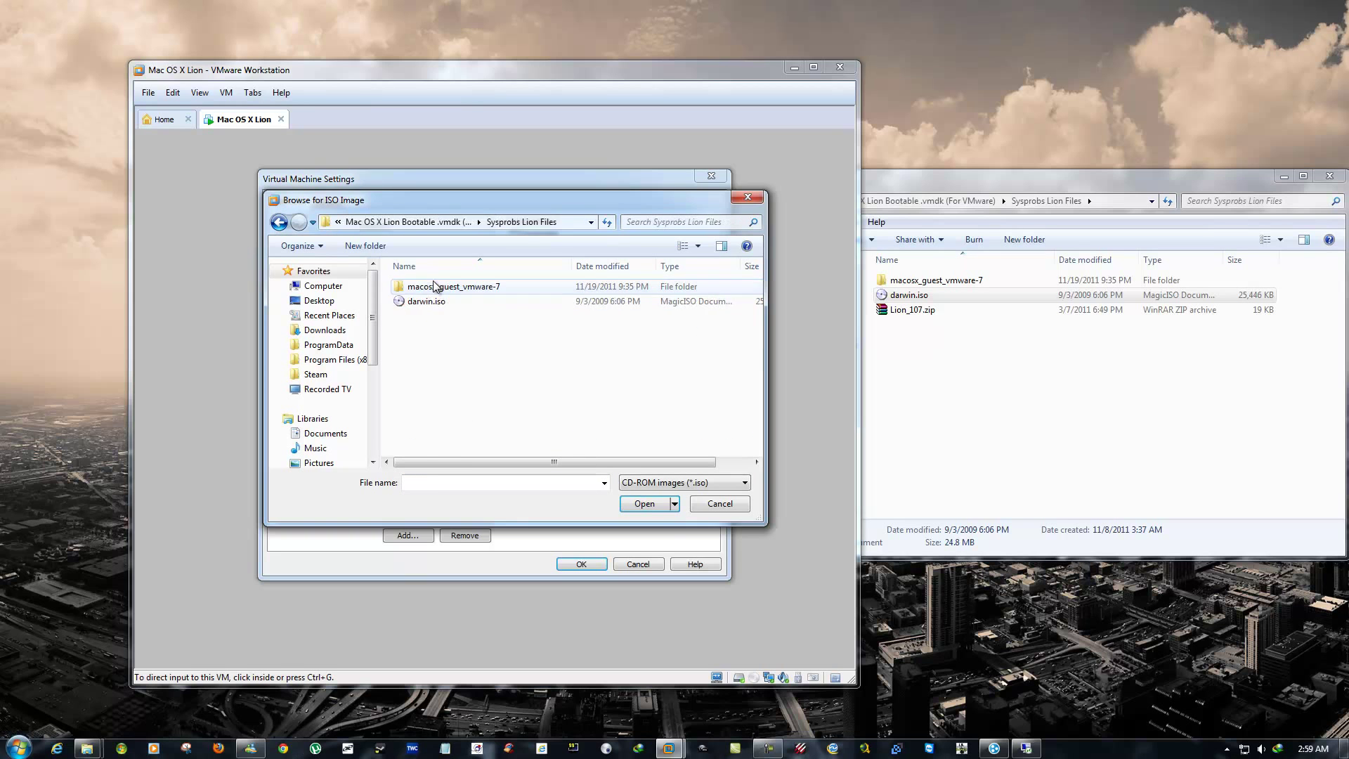
{"action": "left_click", "coordinate": [424, 301]}
{"action": "left_click", "coordinate": [653, 506]}
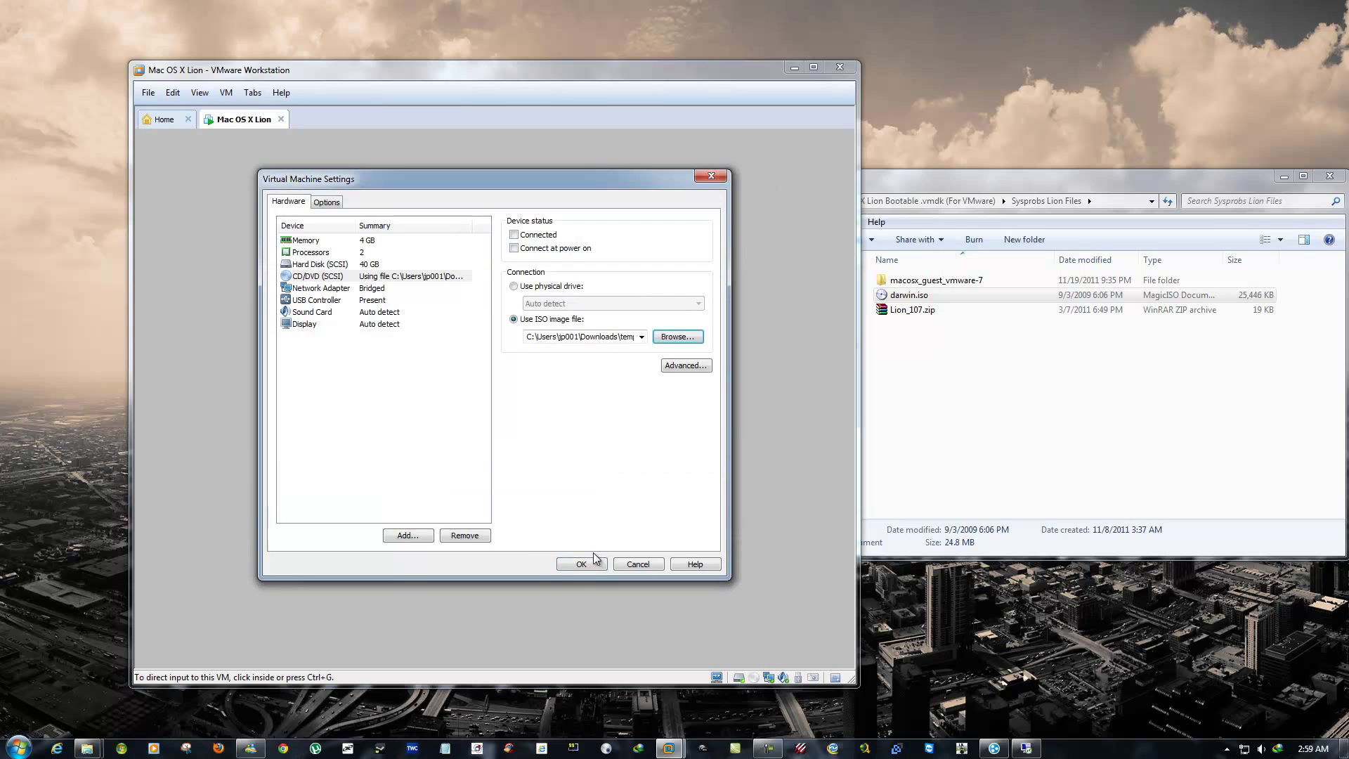
{"action": "left_click", "coordinate": [587, 564]}
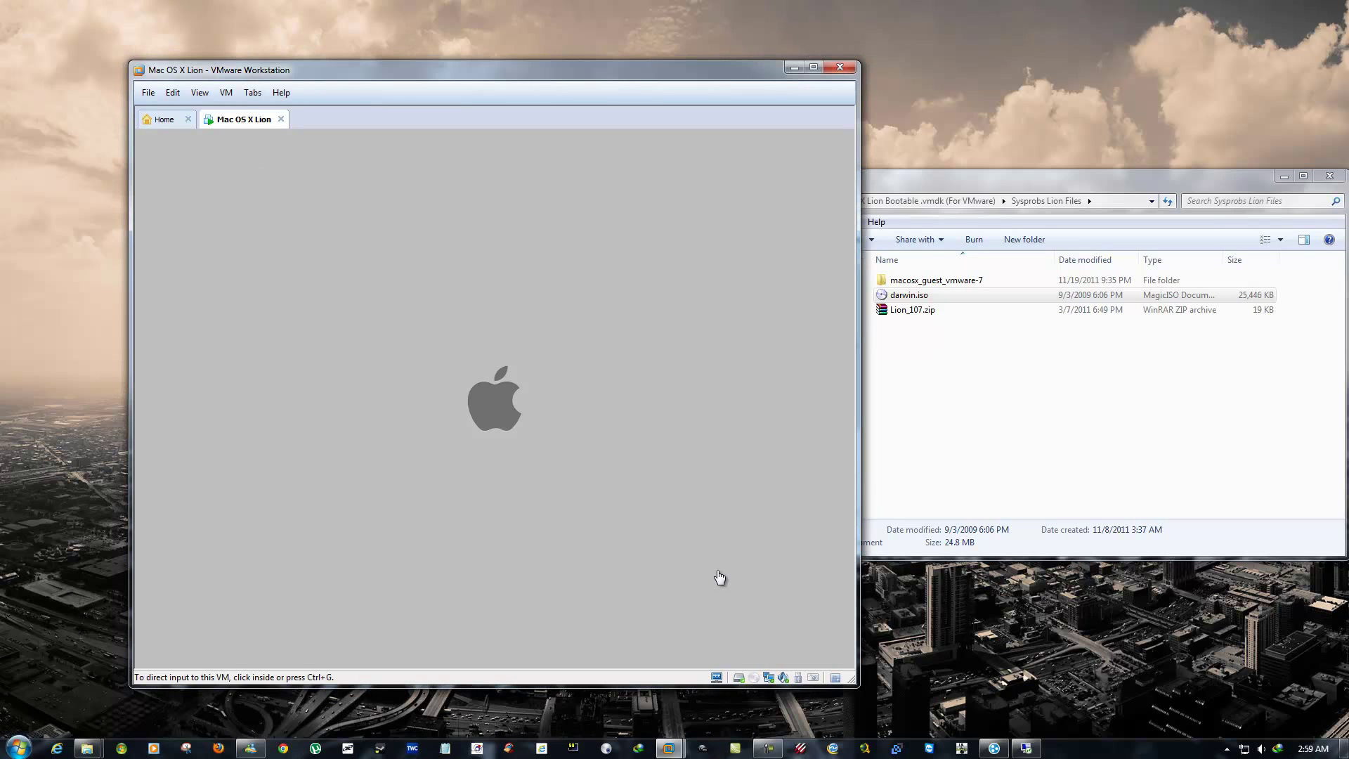
{"action": "left_click", "coordinate": [754, 677]}
{"action": "left_click", "coordinate": [788, 689]}
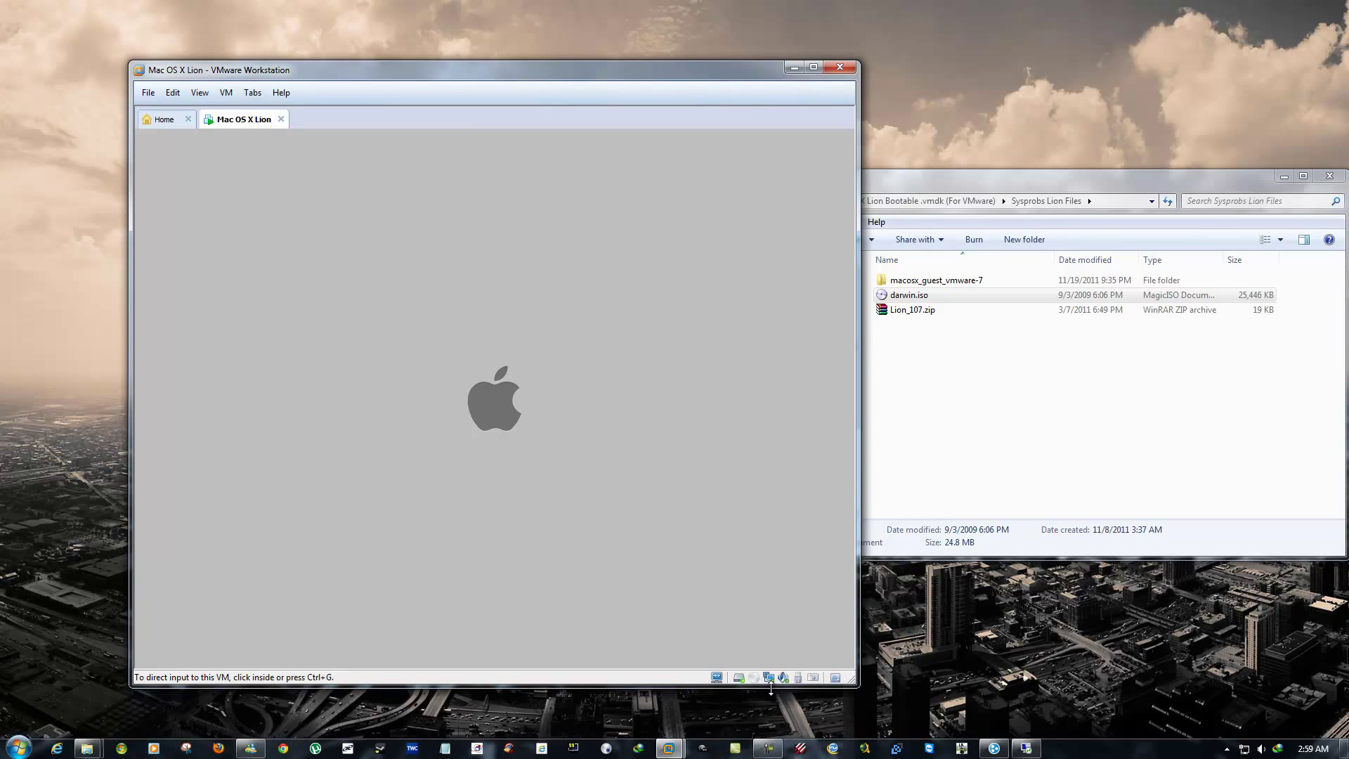